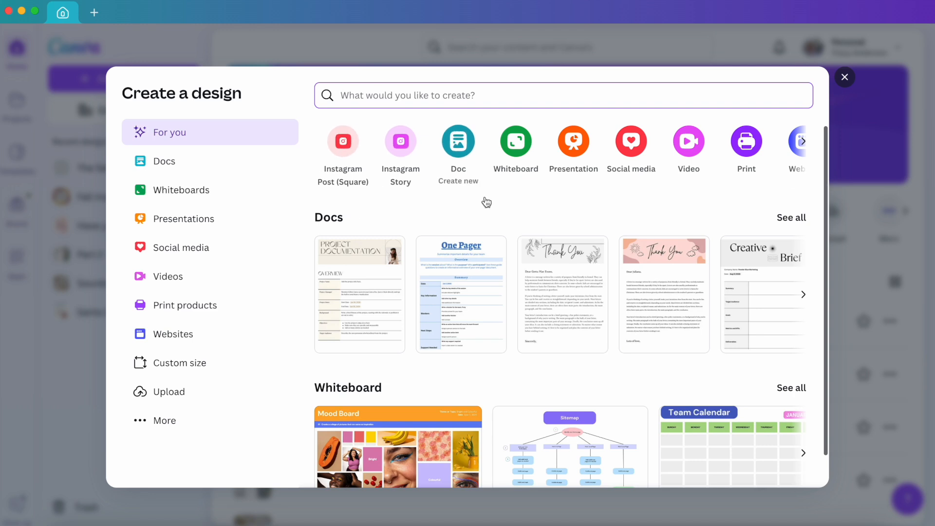
Find the Instagram formats and create a blank Instagram Post (Portrait) design at 1080 × 1350 px.
type("in")
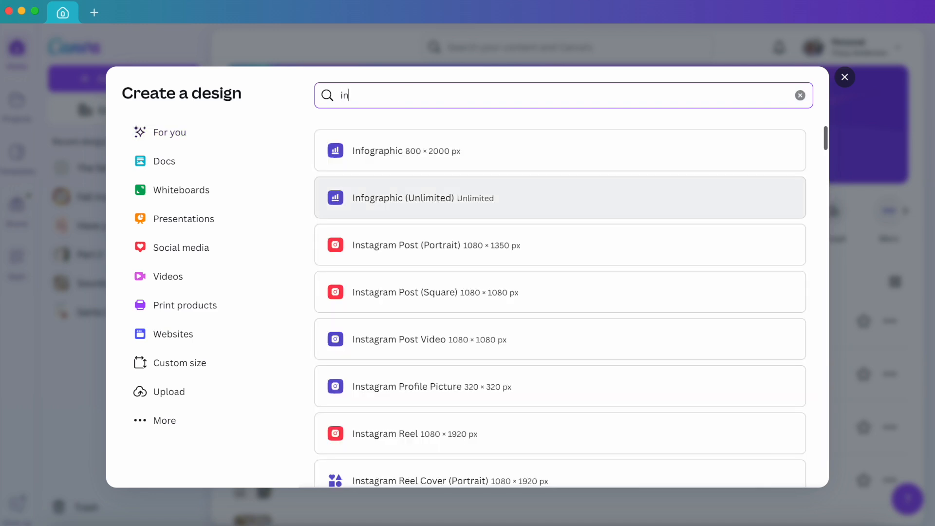
type("stagram")
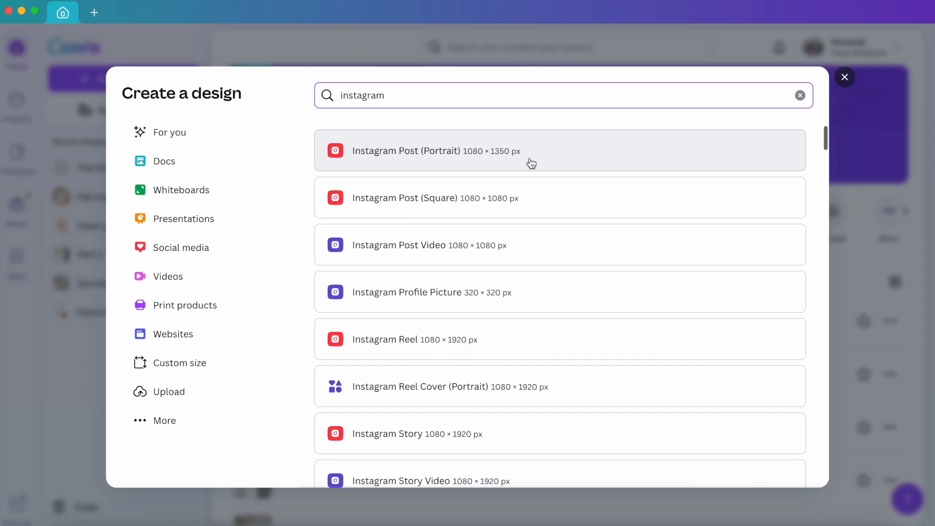
left_click(530, 162)
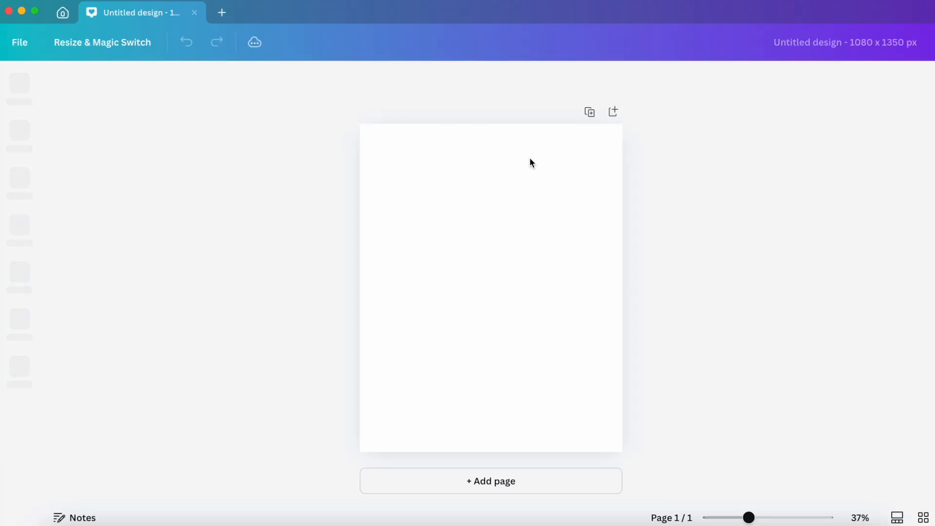
left_click(521, 197)
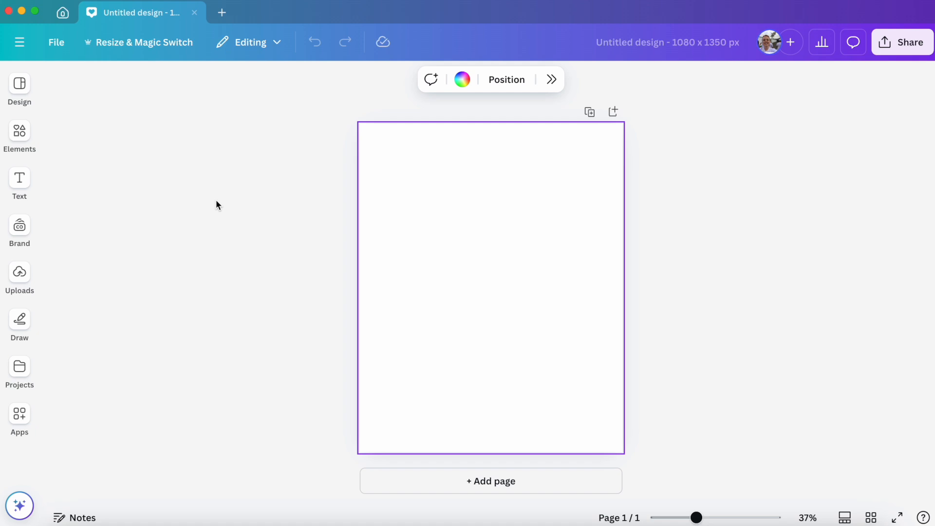
Search the elements for "fall leaves" and show all matching photos.
left_click(20, 131)
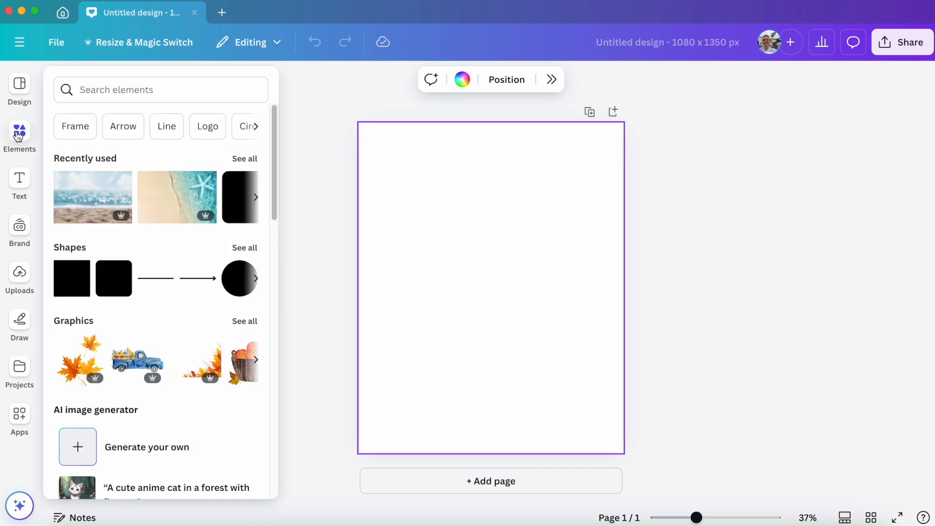
left_click(100, 82)
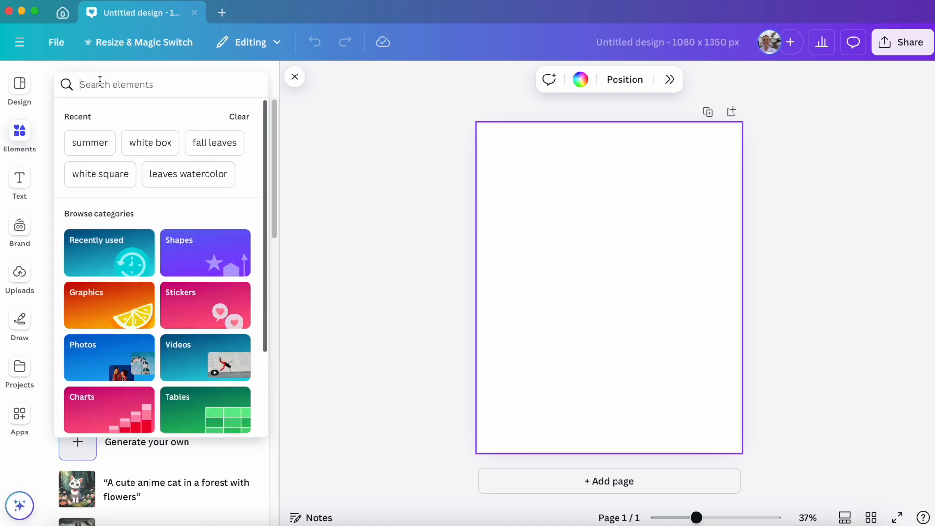
type("fall")
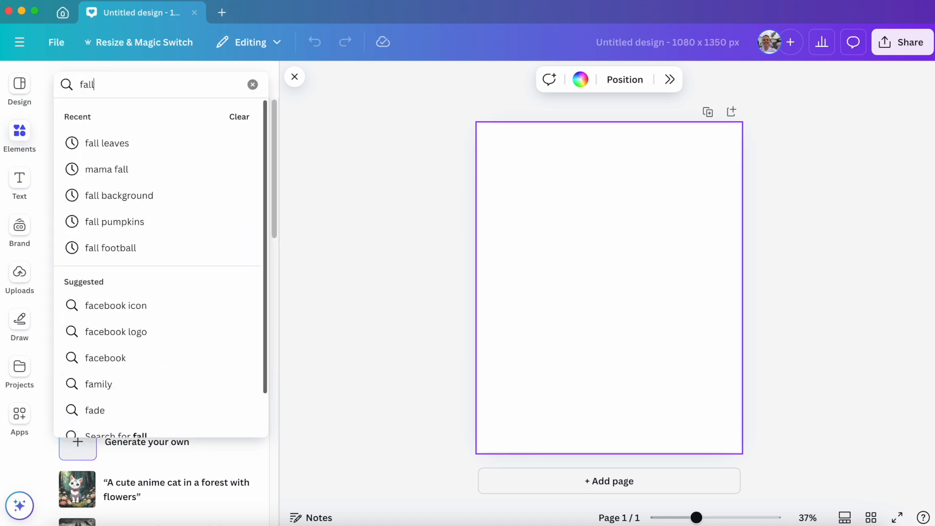
type(" leaves")
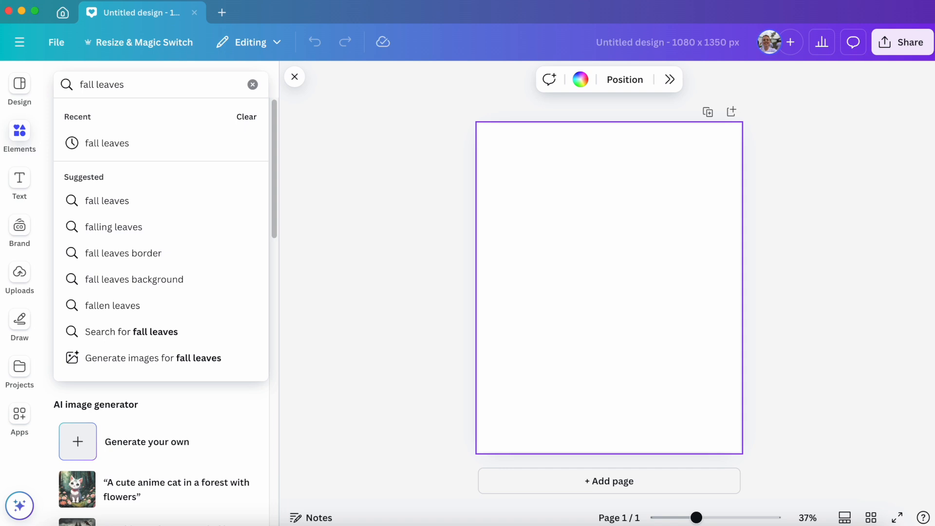
key("Return")
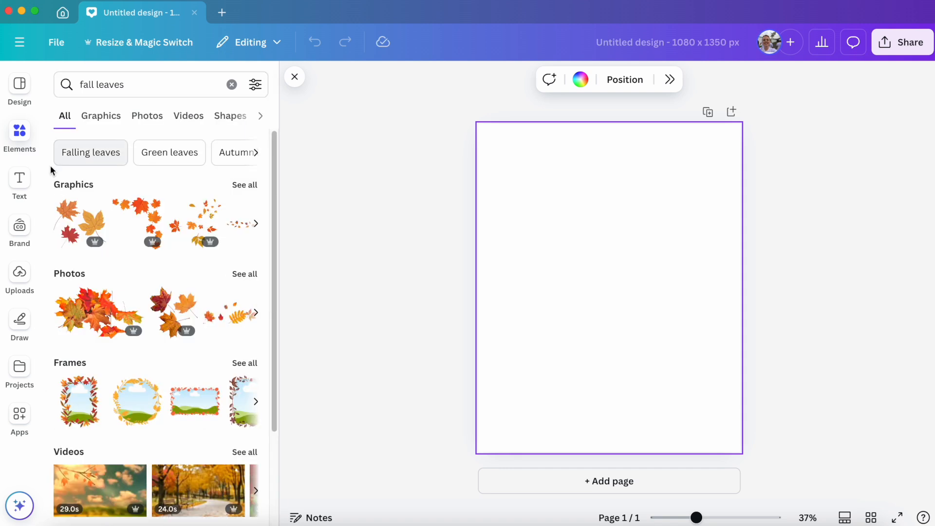
left_click(245, 274)
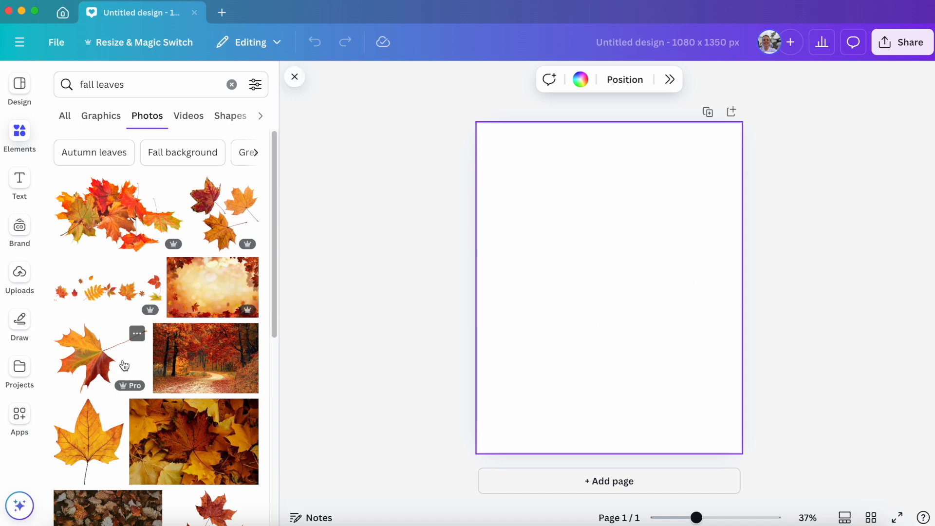
Add the dark photo of mixed brown fallen leaves to the page and set it as the background.
scroll(125, 366, "down", 4)
scroll(205, 363, "down", 1)
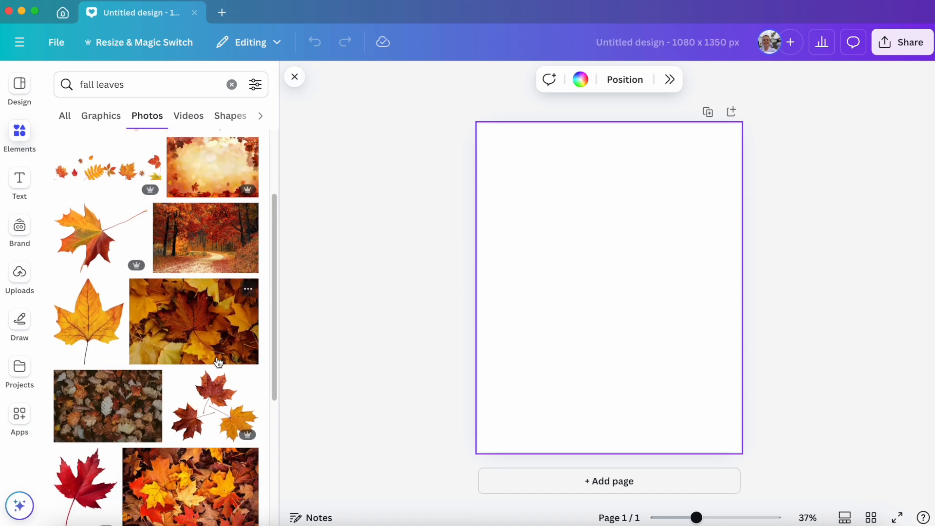
scroll(218, 362, "down", 2)
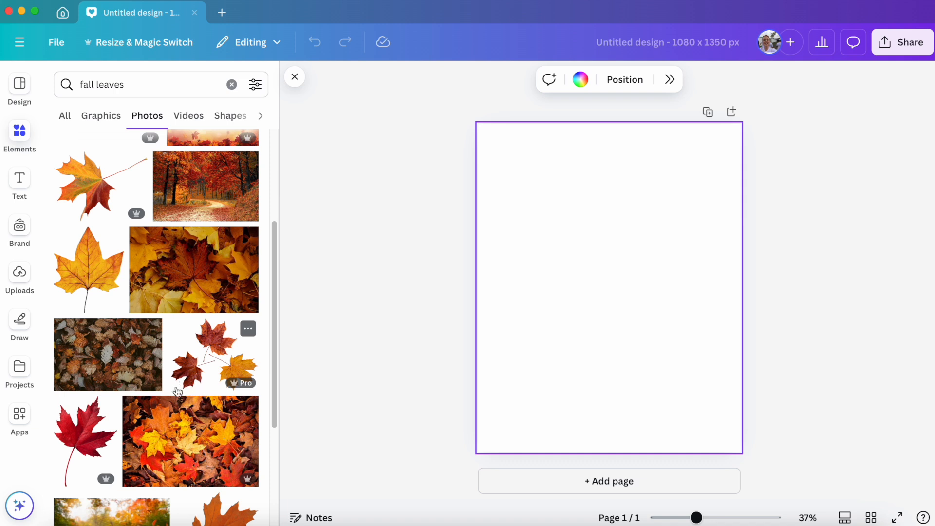
scroll(177, 392, "down", 1)
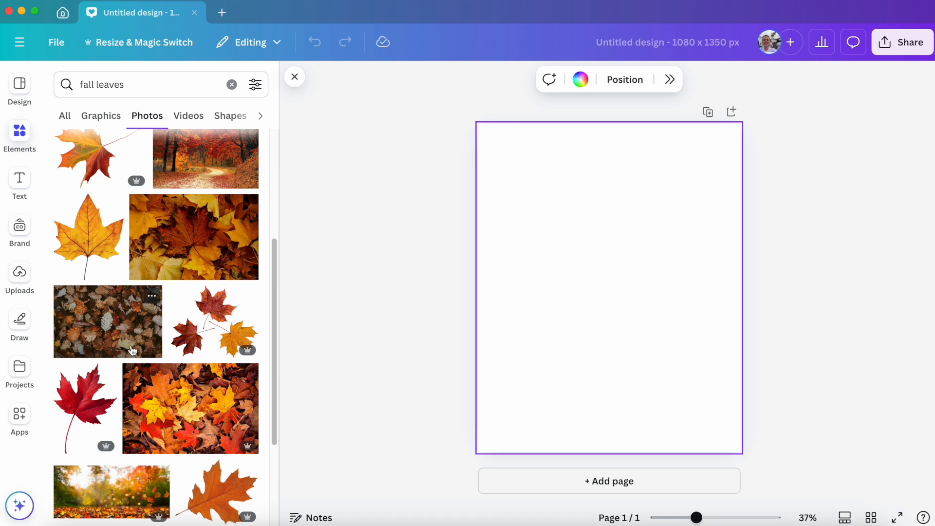
left_click(119, 325)
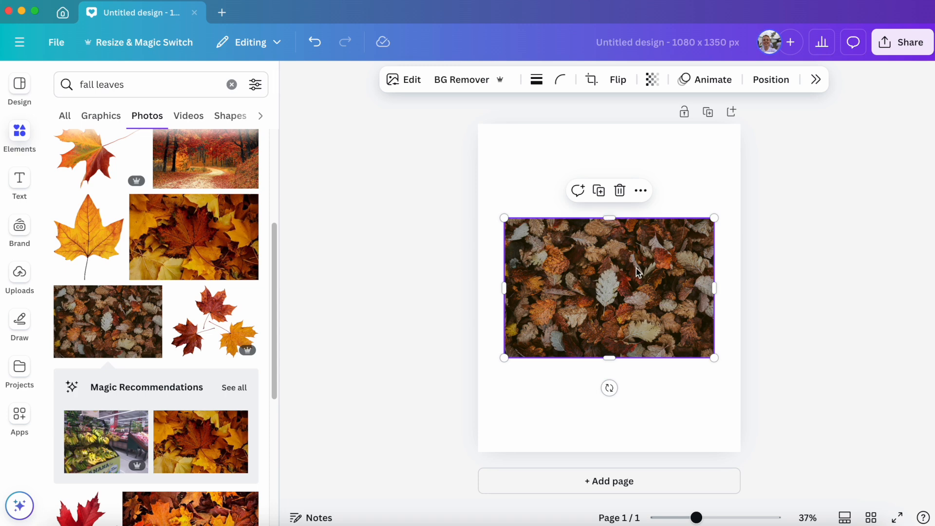
right_click(586, 276)
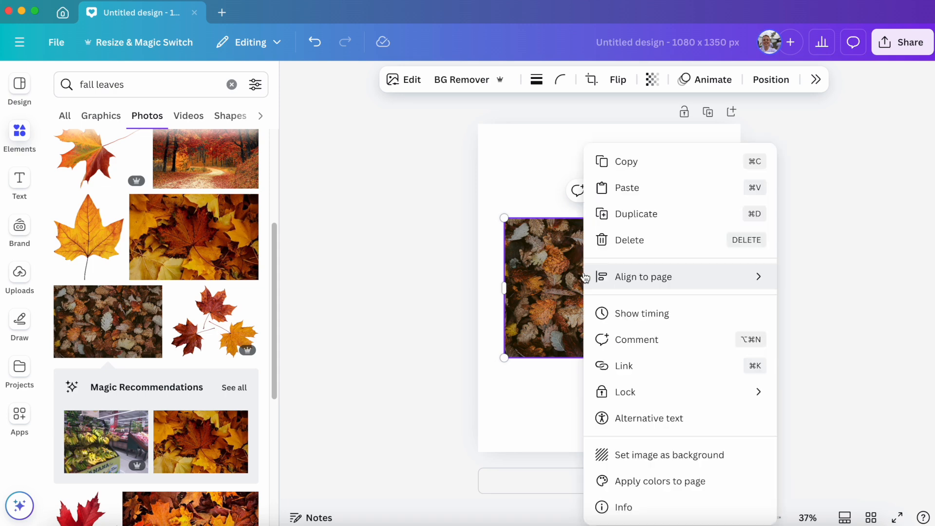
left_click(671, 454)
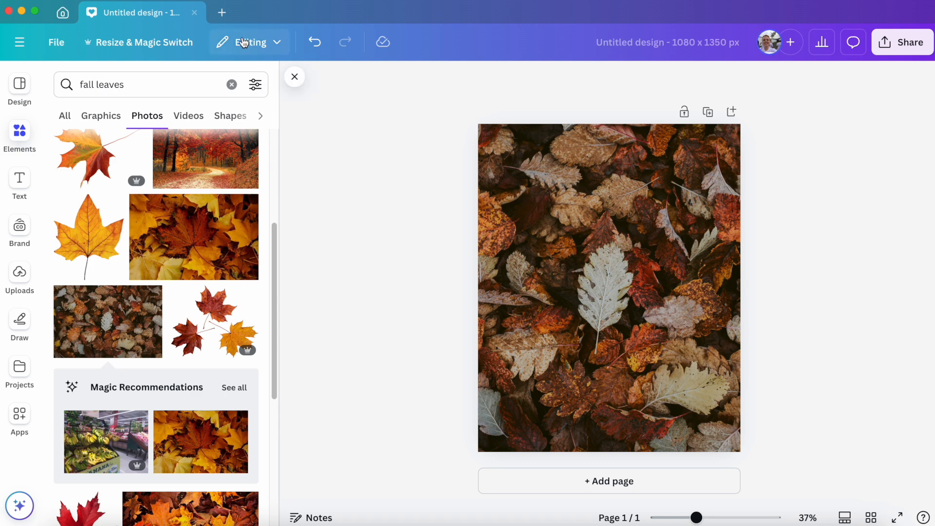
Search the elements for "white box", limit the results to shapes, and add the rounded square to the page.
left_click(233, 86)
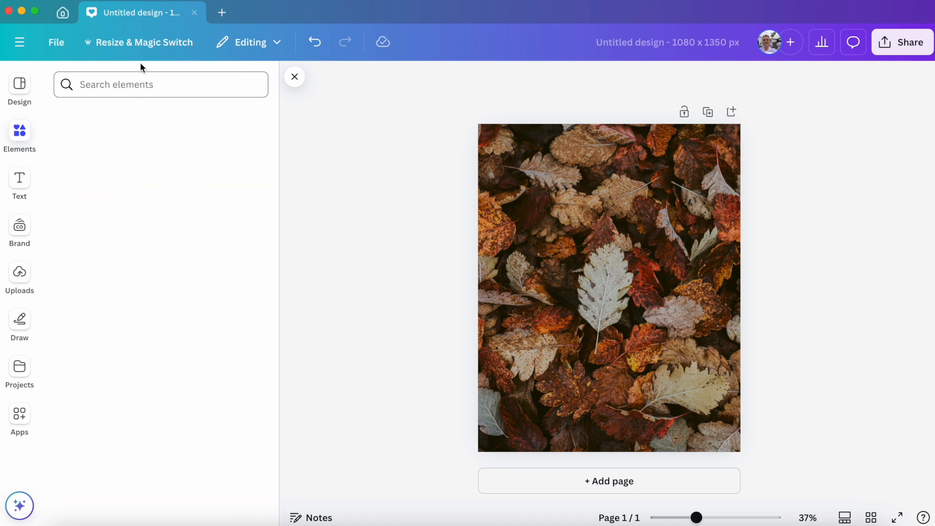
left_click(139, 81)
type("white box")
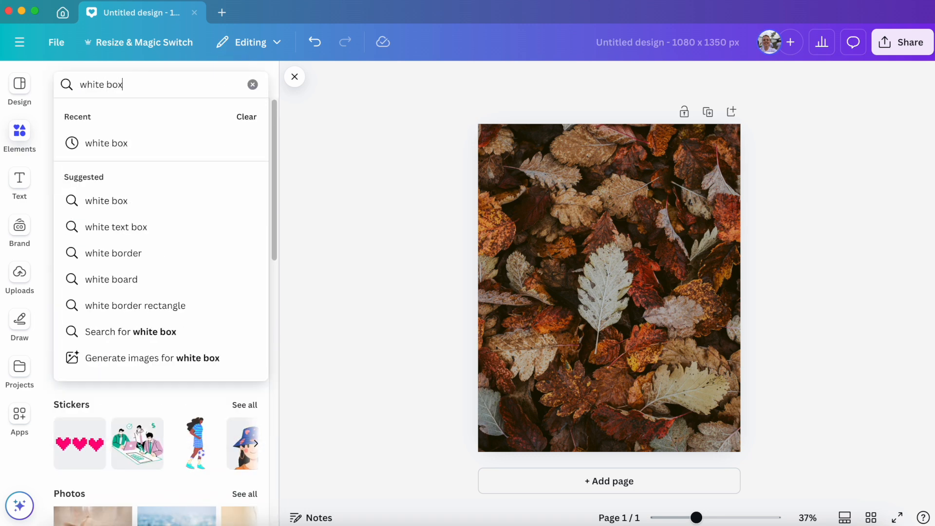
key("Return")
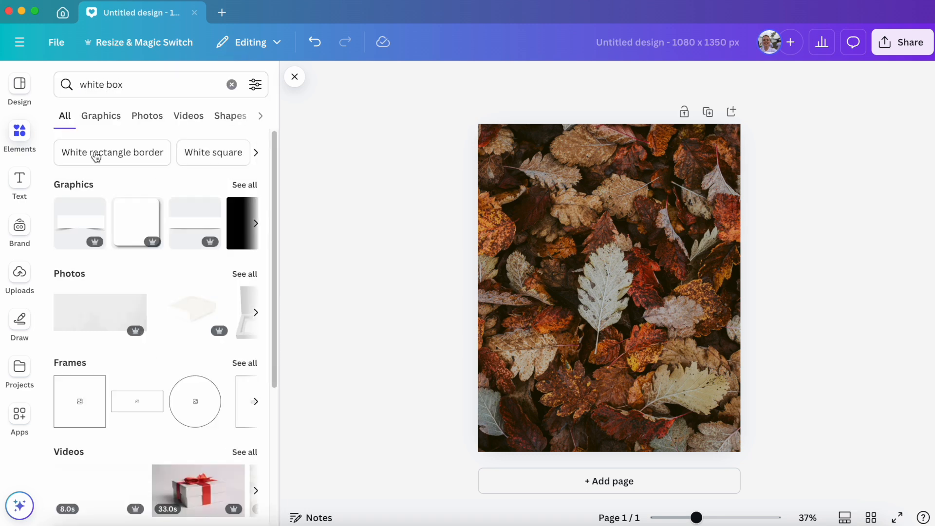
left_click(230, 116)
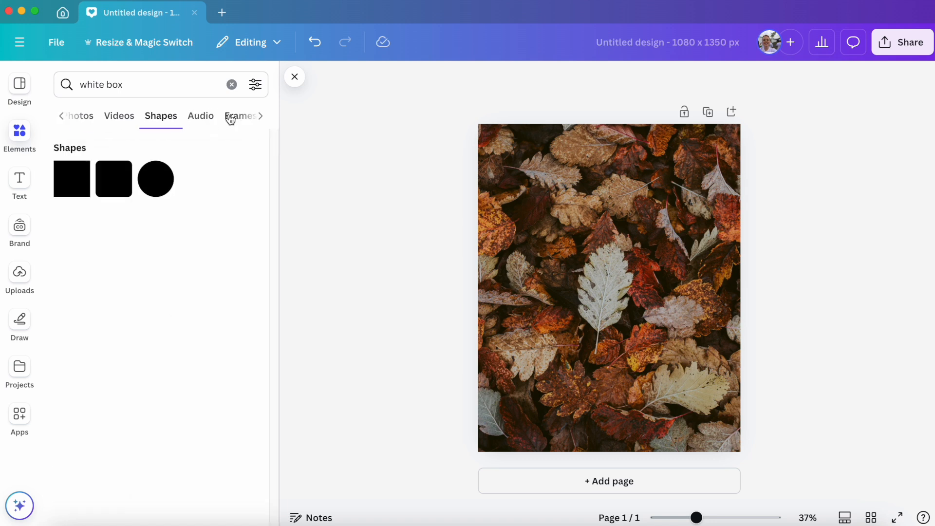
left_click(117, 186)
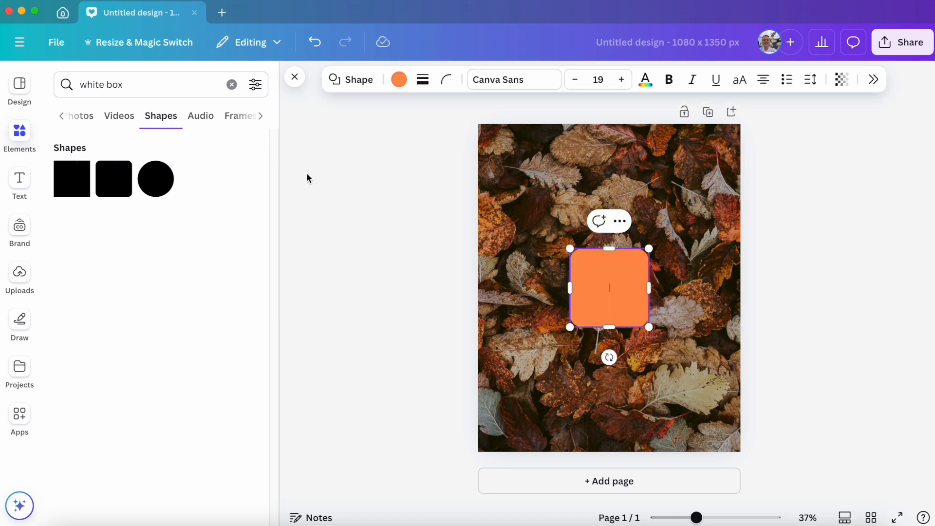
Fill the rounded square with white and set its corner rounding to 100.
left_click(407, 83)
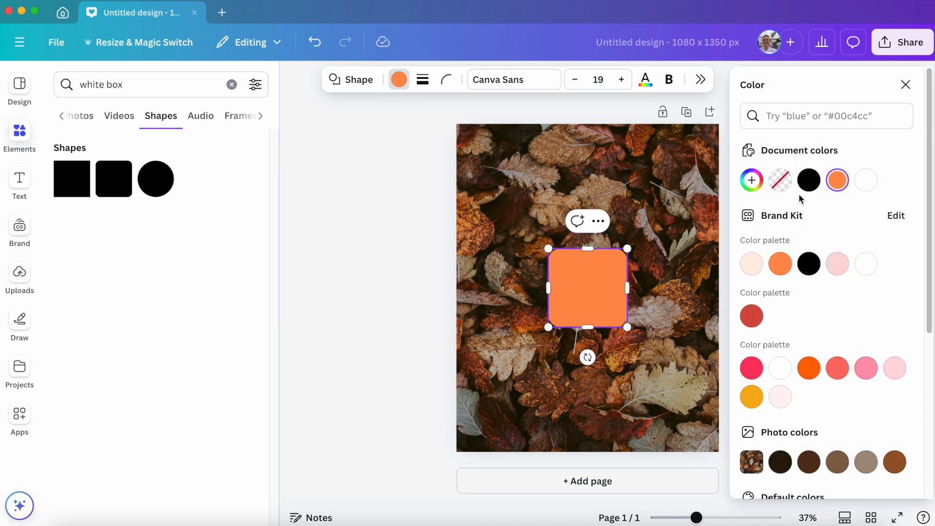
left_click(866, 181)
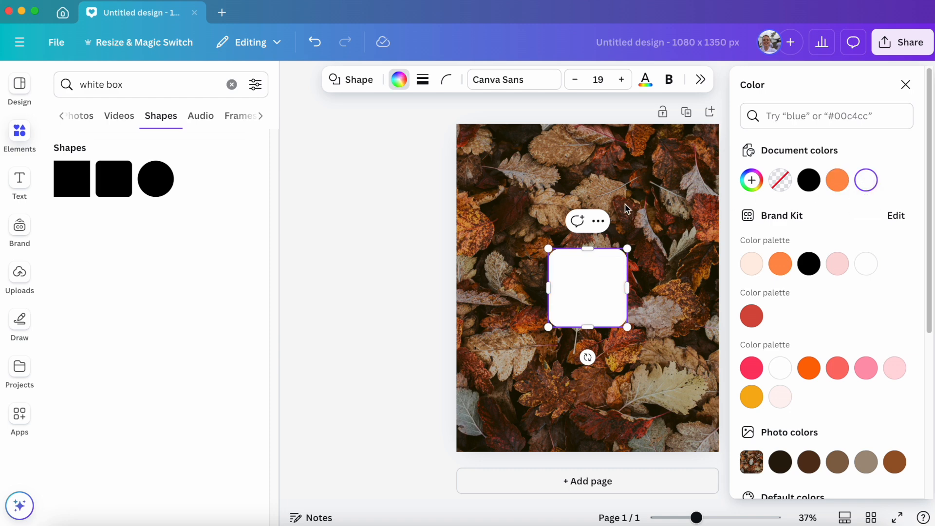
left_click(449, 83)
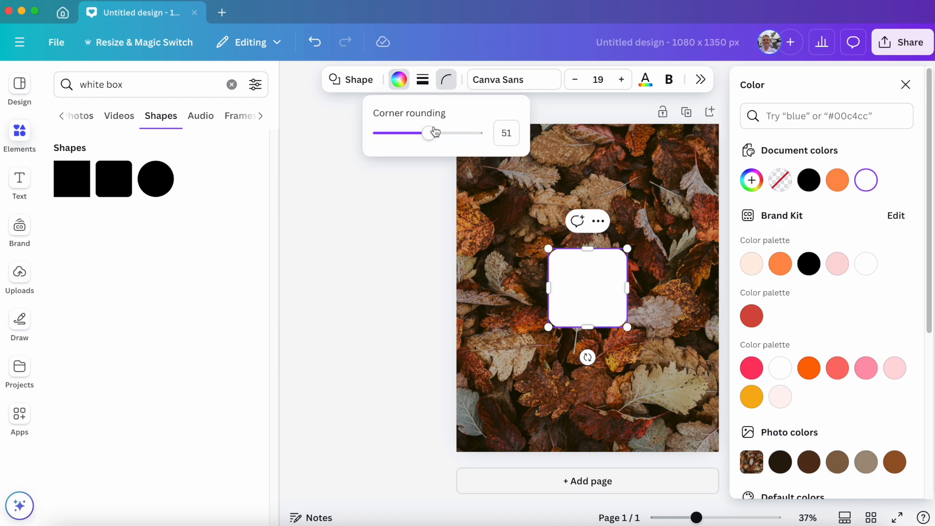
left_click_drag(431, 134, 477, 133)
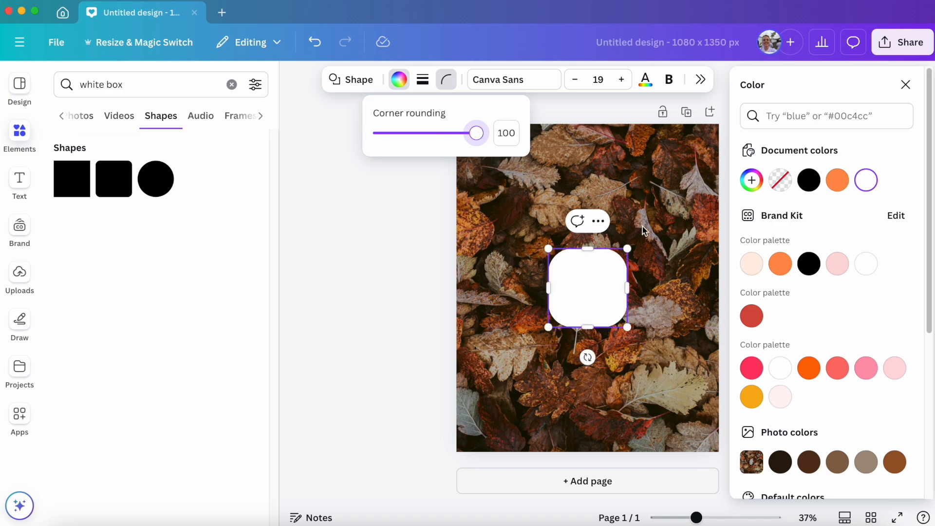
Enlarge the white box to about 788 × 936 px, leaving a border of leaves around it.
left_click(613, 291)
left_click_drag(628, 248, 691, 179)
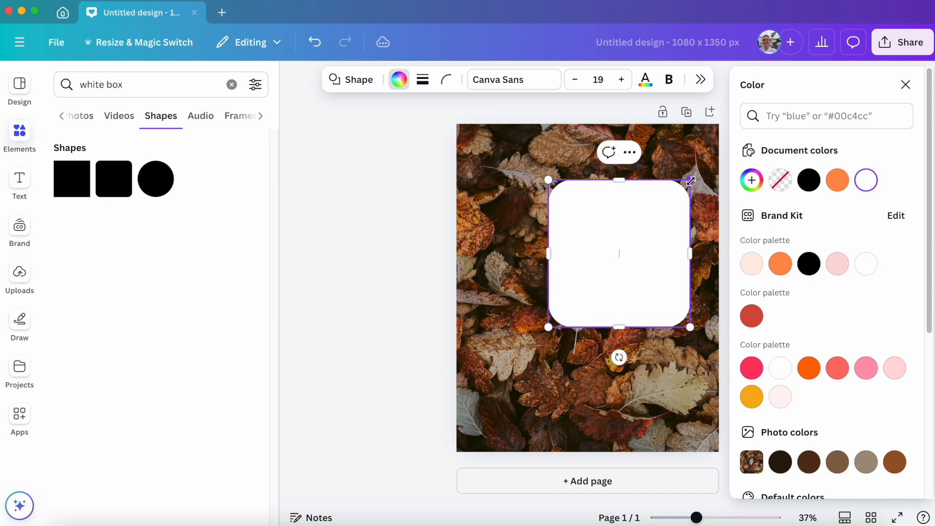
left_click_drag(550, 328, 506, 390)
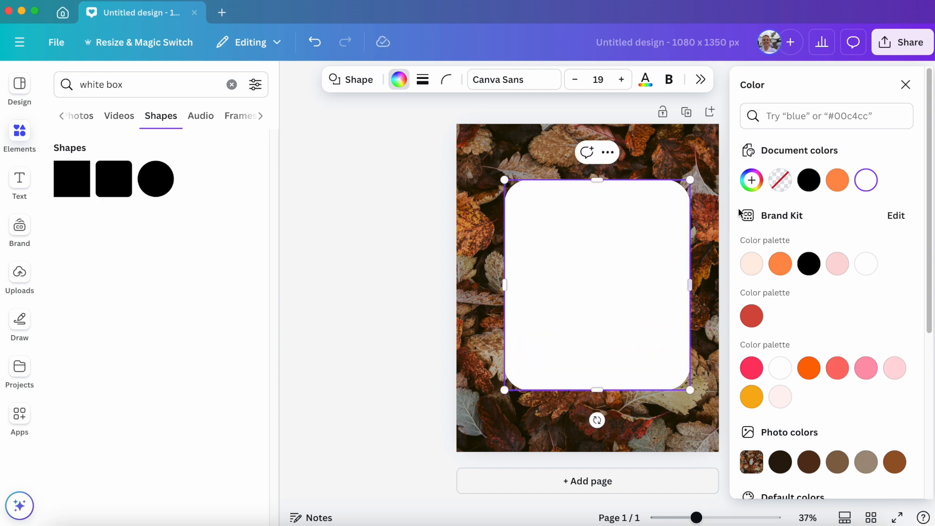
left_click(907, 86)
left_click_drag(620, 288, 613, 287)
left_click_drag(702, 386, 709, 405)
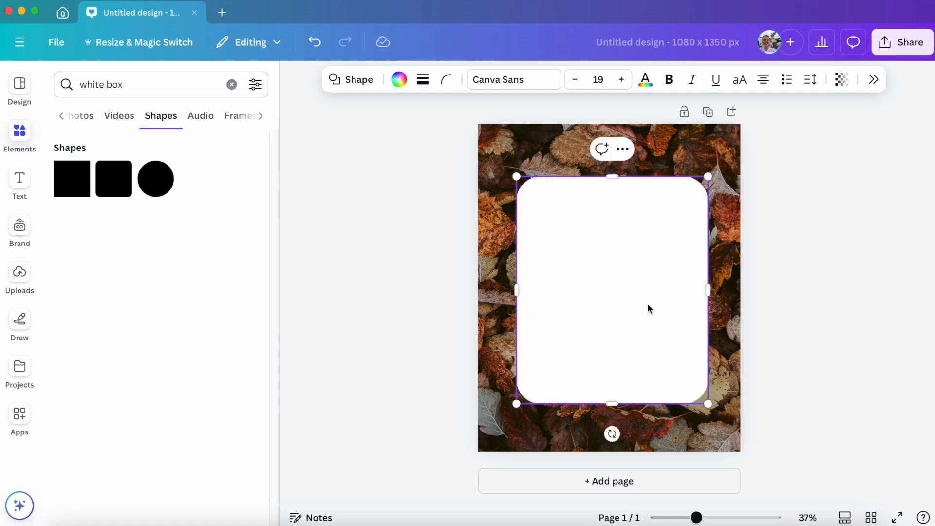
Align the white box to the middle and center of the page.
left_click(873, 80)
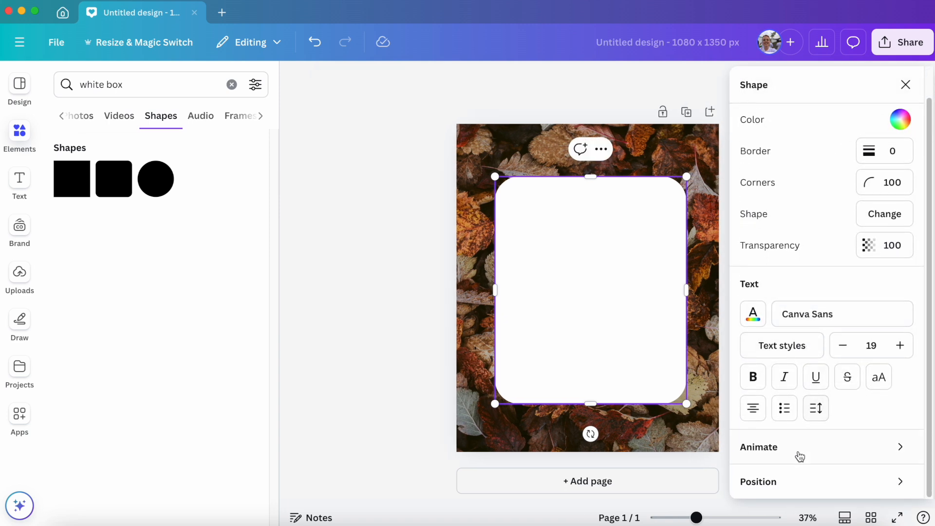
left_click(805, 482)
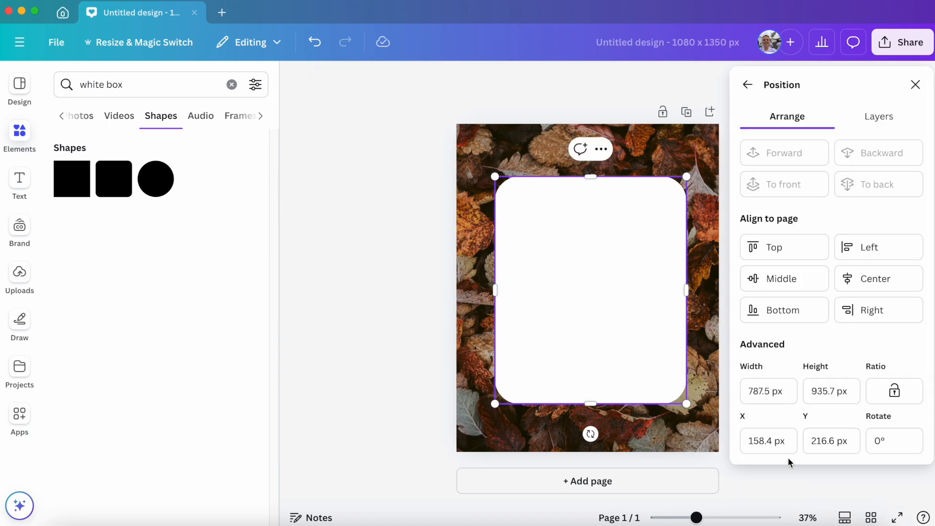
left_click(776, 284)
left_click(862, 281)
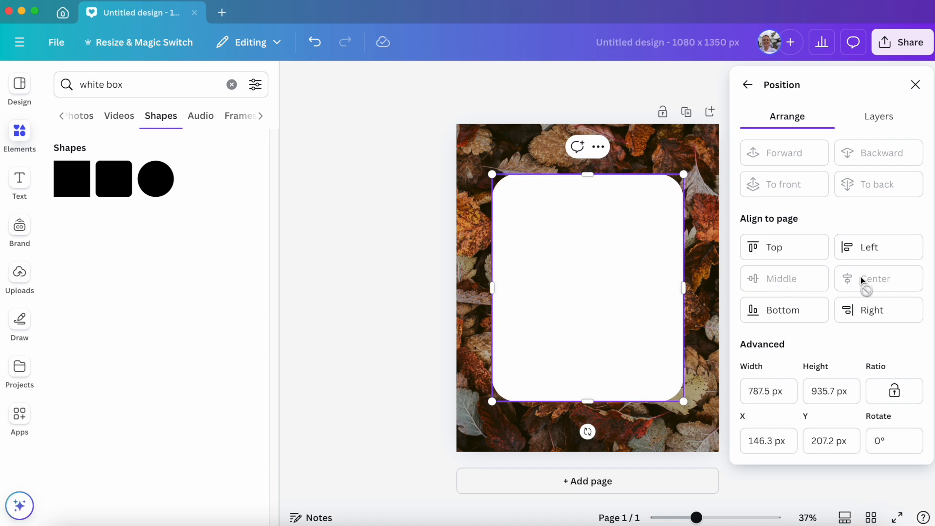
Reselect the white box as an object and examine its page alignment options.
right_click(602, 291)
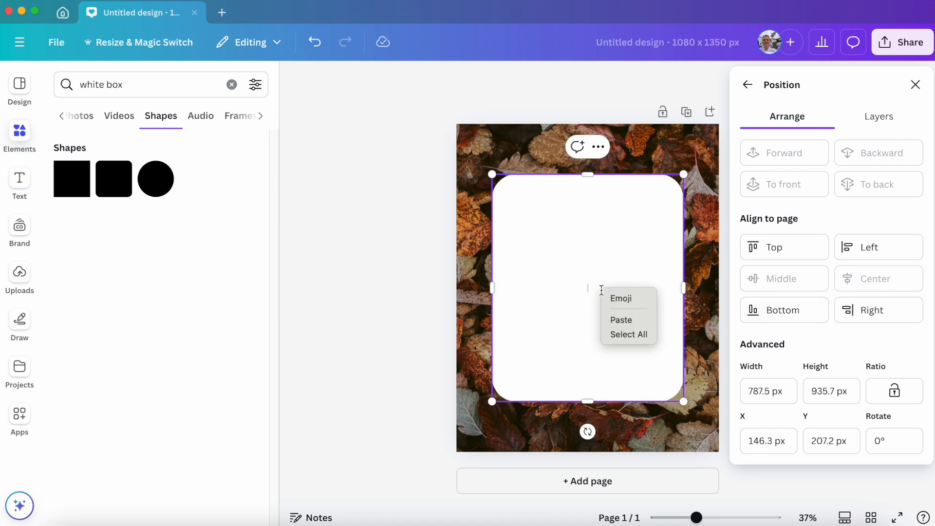
left_click(536, 295)
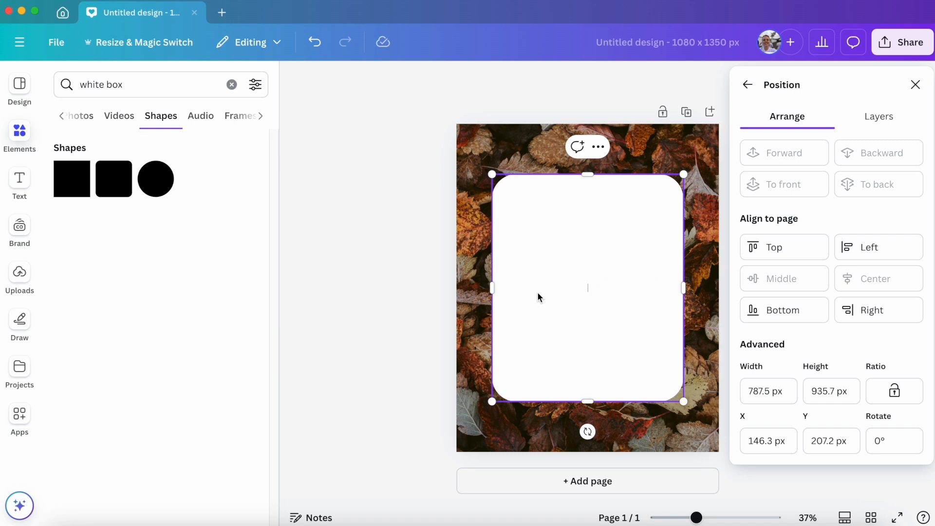
left_click(402, 305)
left_click(496, 304)
left_click(571, 295)
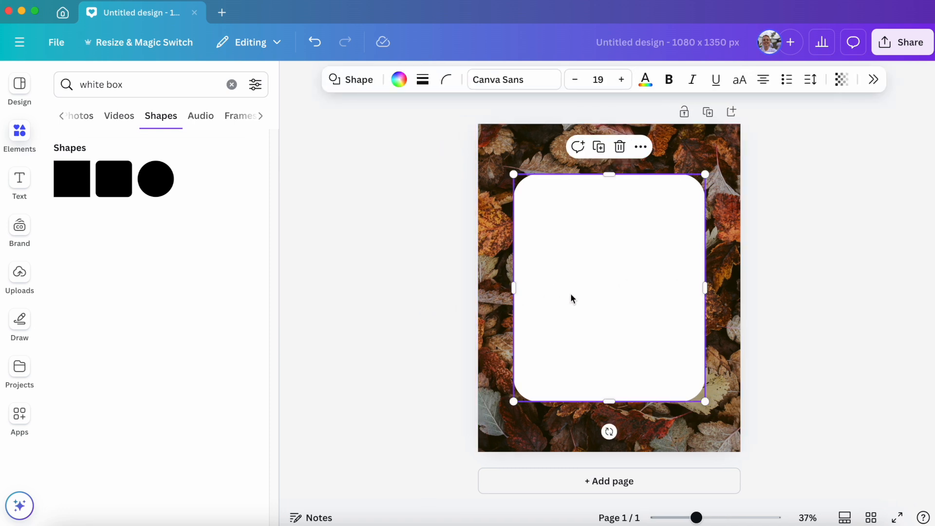
right_click(571, 295)
mouse_move(616, 330)
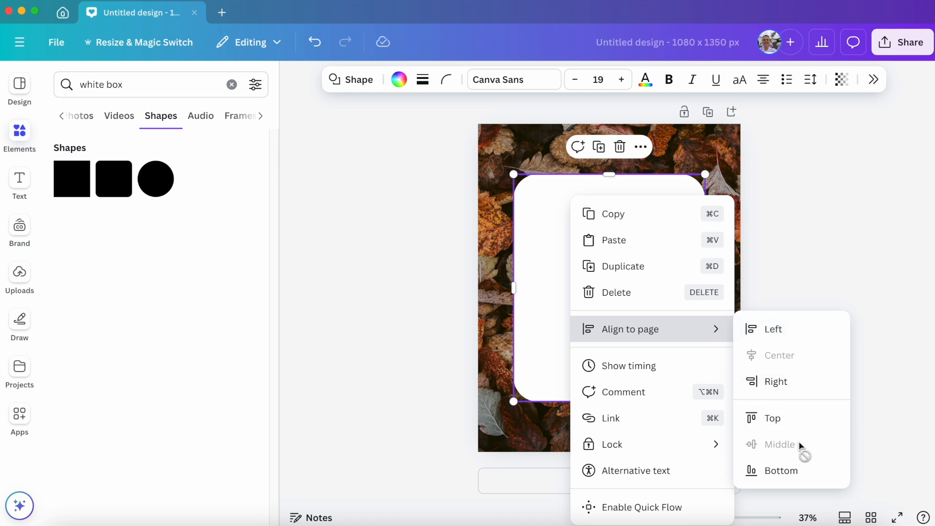
Add a new body text box to the page and move it onto the upper half of the white box.
left_click(814, 265)
left_click(604, 250)
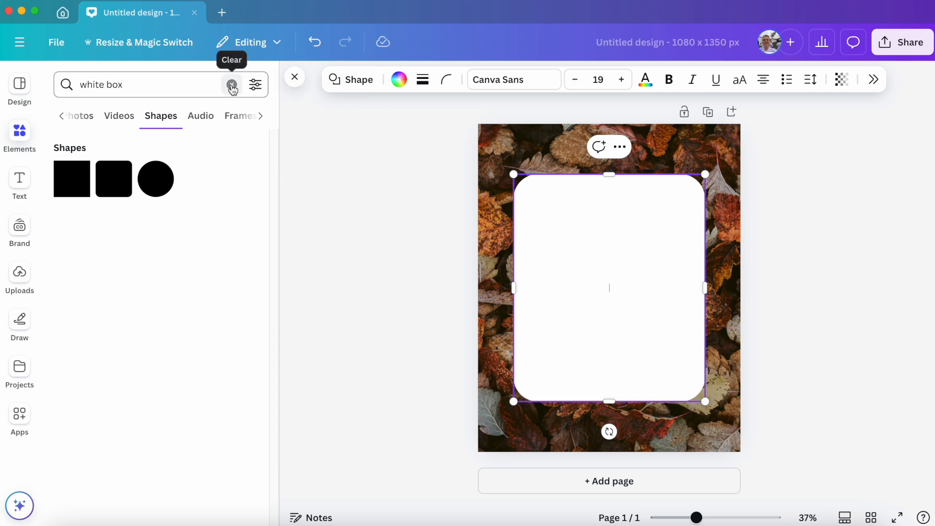
left_click(295, 80)
left_click(20, 182)
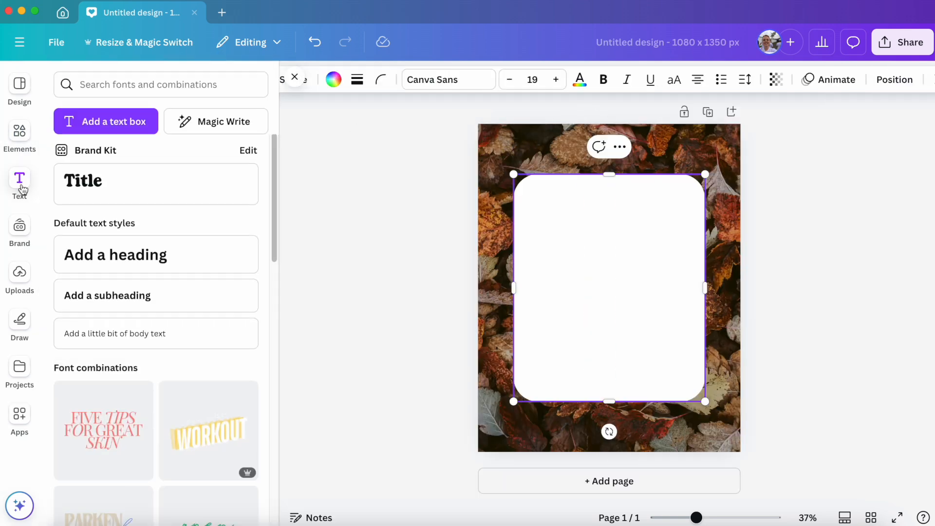
left_click(149, 128)
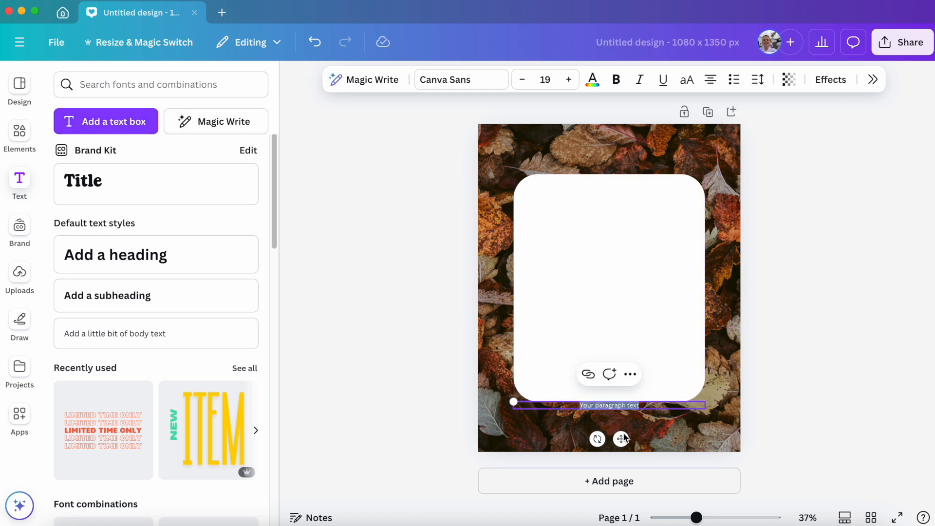
left_click_drag(622, 439, 621, 272)
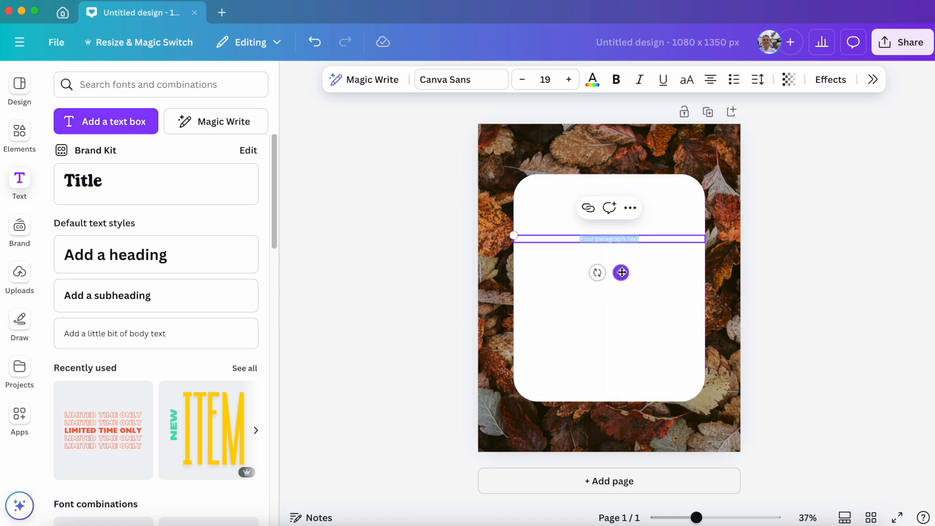
Replace the placeholder with black text on four centered lines: "The Fall Leaves", "are a reminder", "that change is", "BEAUTIFUL".
double_click(608, 239)
triple_click(652, 241)
type("The Fall Leaves")
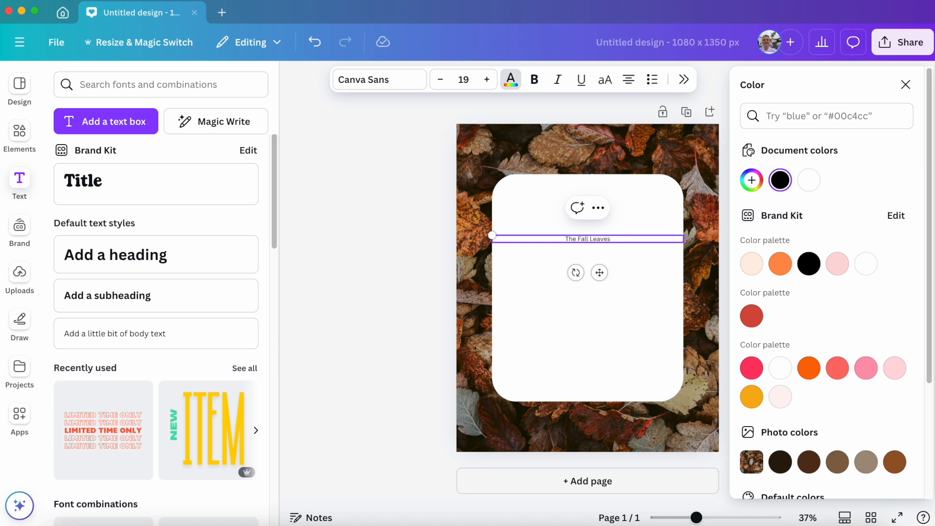
key("Return")
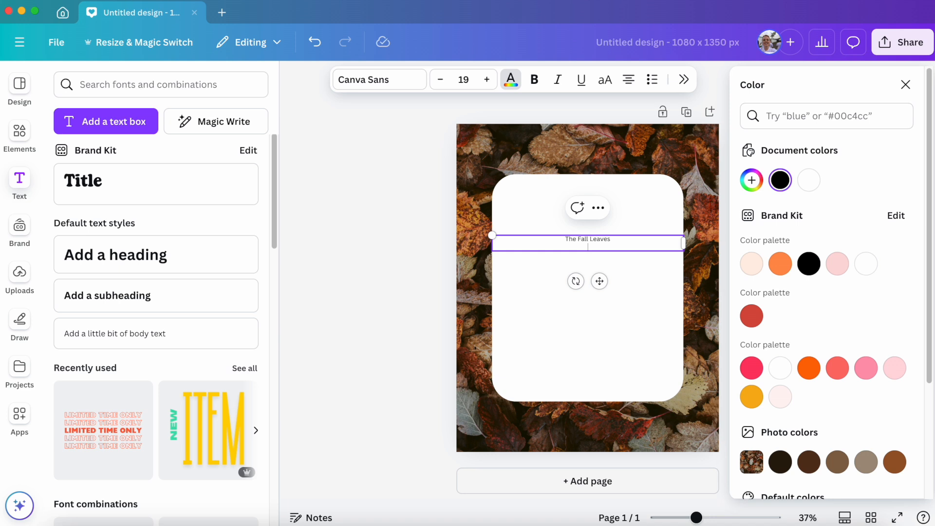
type("are a reminder")
key("Return")
type("that change is")
key("Return")
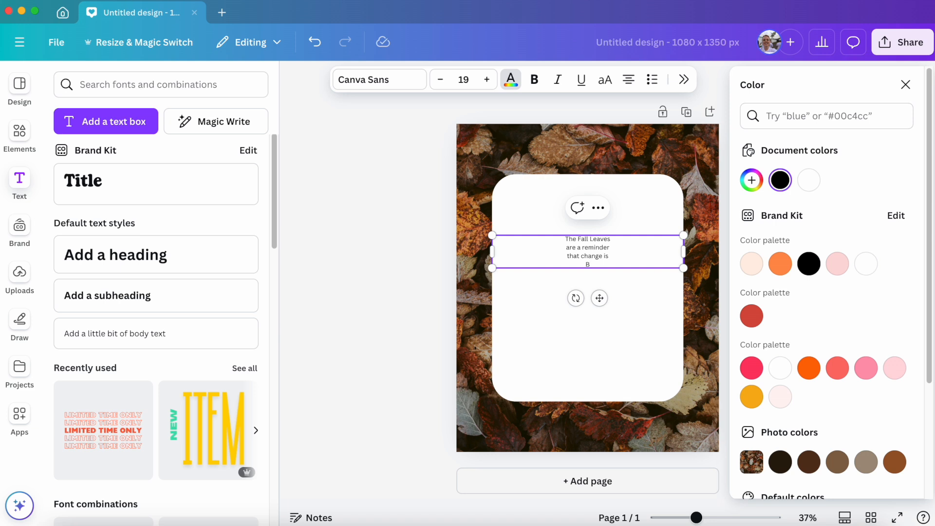
type("BEAUTIFUL")
left_click(621, 320)
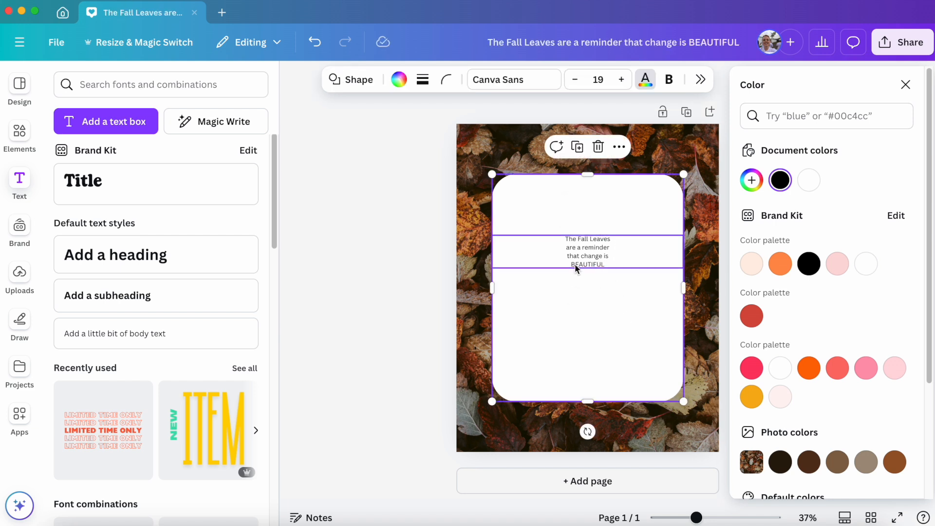
Set the font size of the whole quote to 80.
left_click(567, 260)
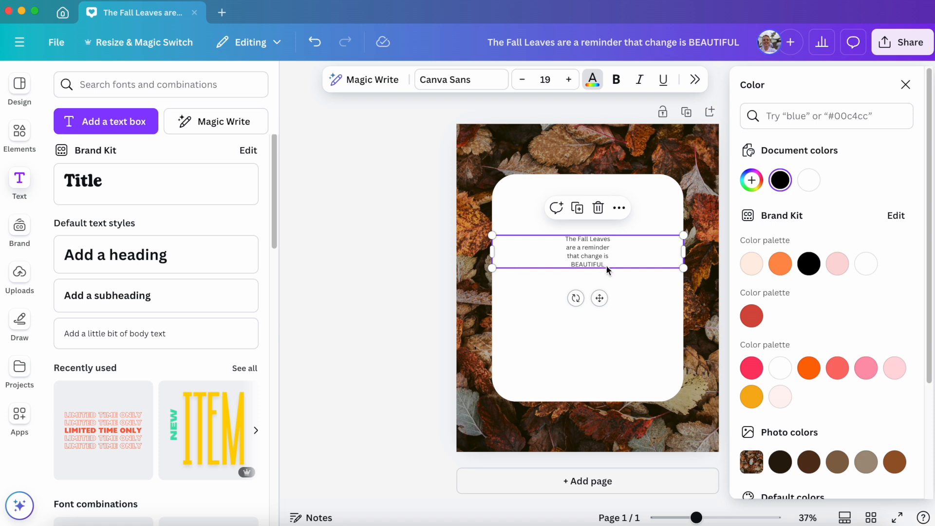
left_click(545, 80)
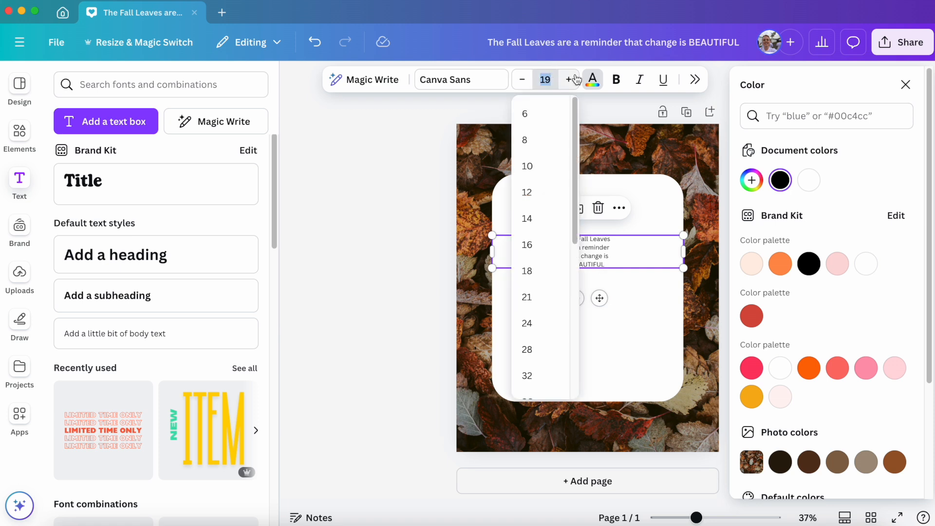
type("80")
key("Return")
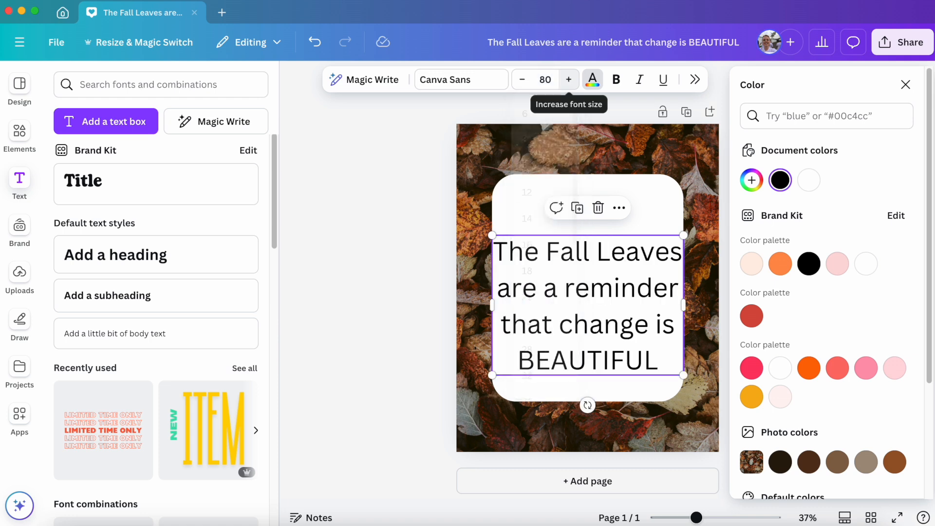
Change the quote's font to Charming Mermaid Script and move the text up within the white box.
left_click(460, 79)
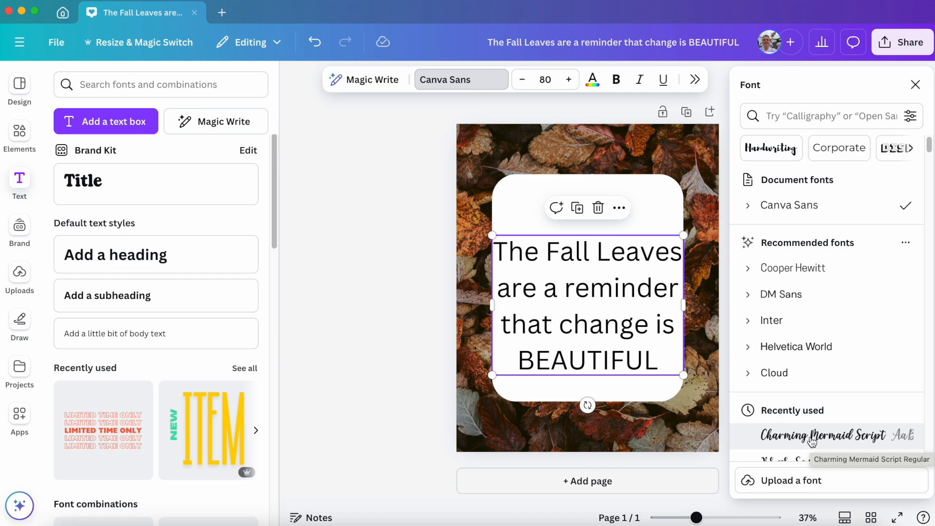
scroll(809, 370, "down", 10)
scroll(811, 332, "down", 10)
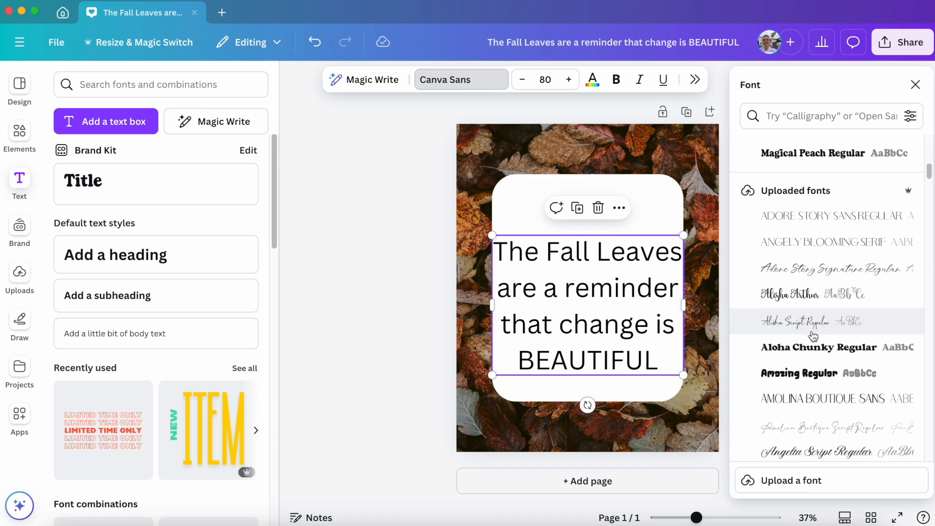
scroll(809, 341, "up", 15)
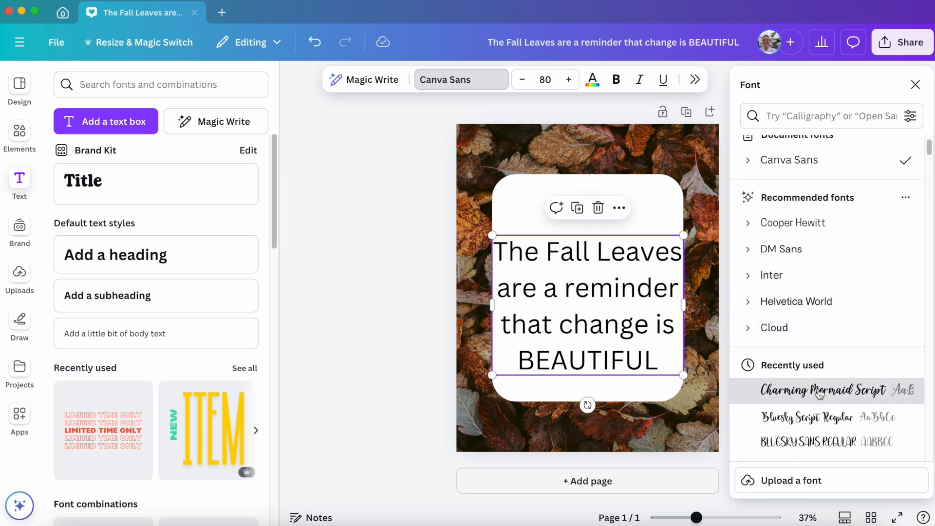
left_click(824, 390)
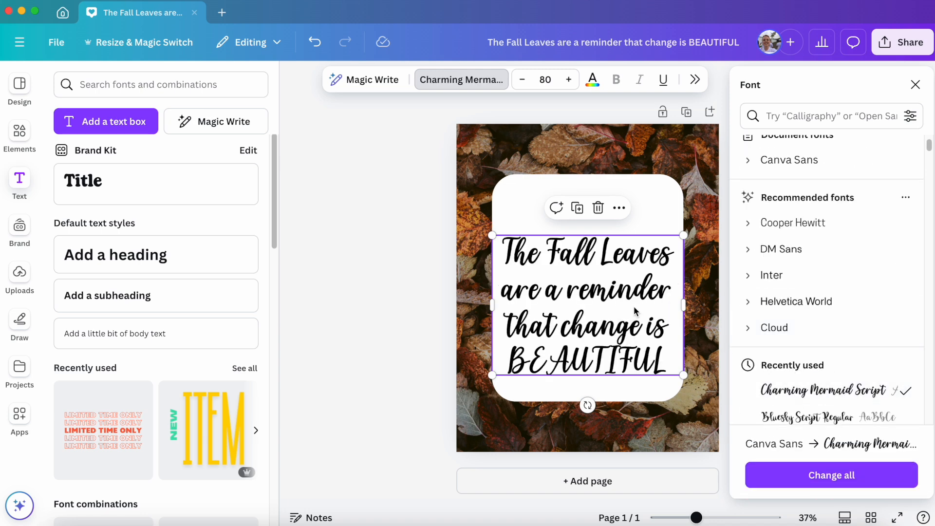
left_click_drag(618, 303, 620, 274)
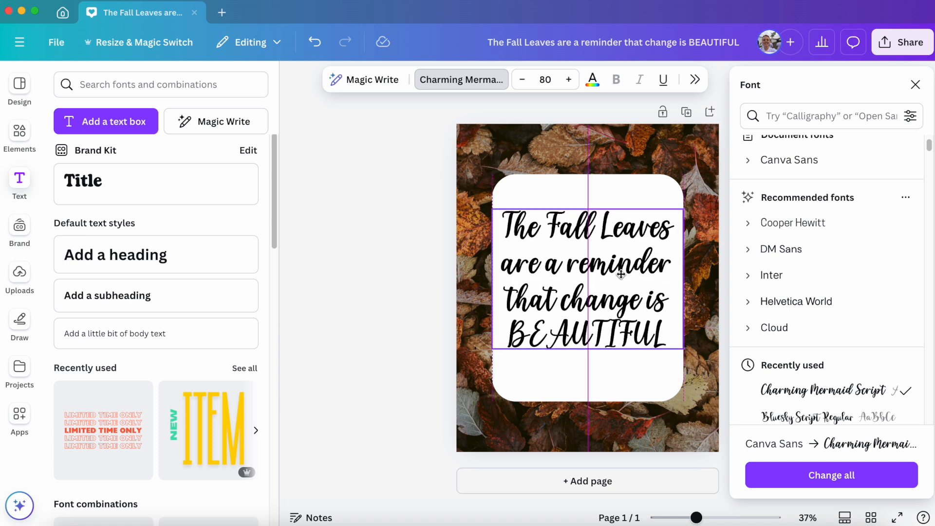
left_click_drag(621, 276, 622, 279)
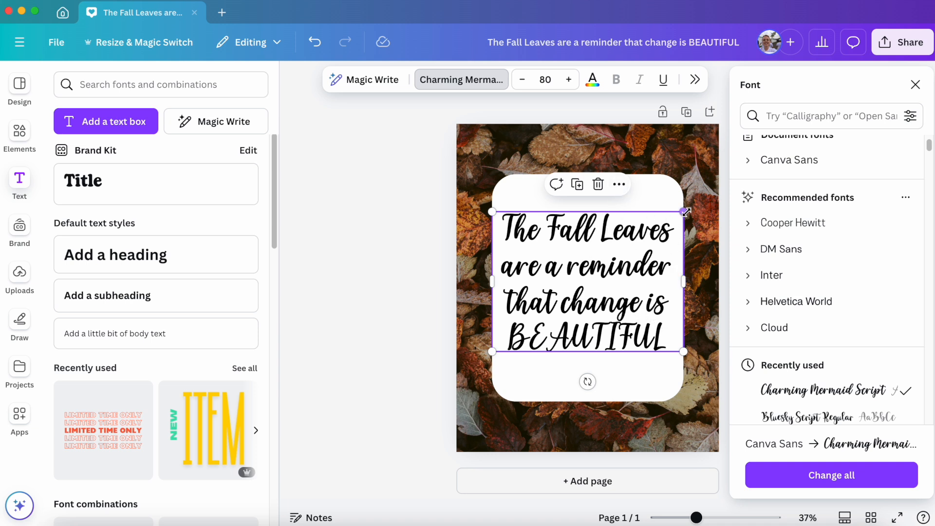
left_click(653, 282)
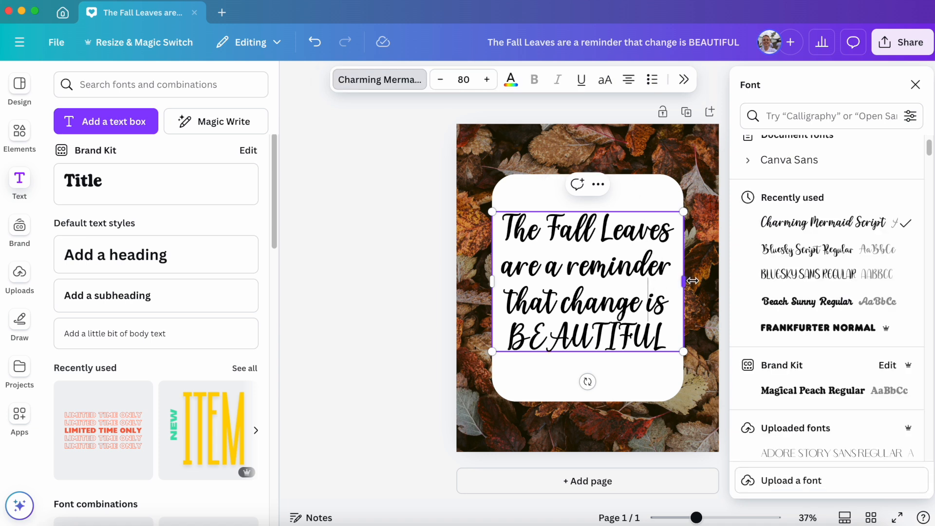
left_click(570, 266)
key("Return")
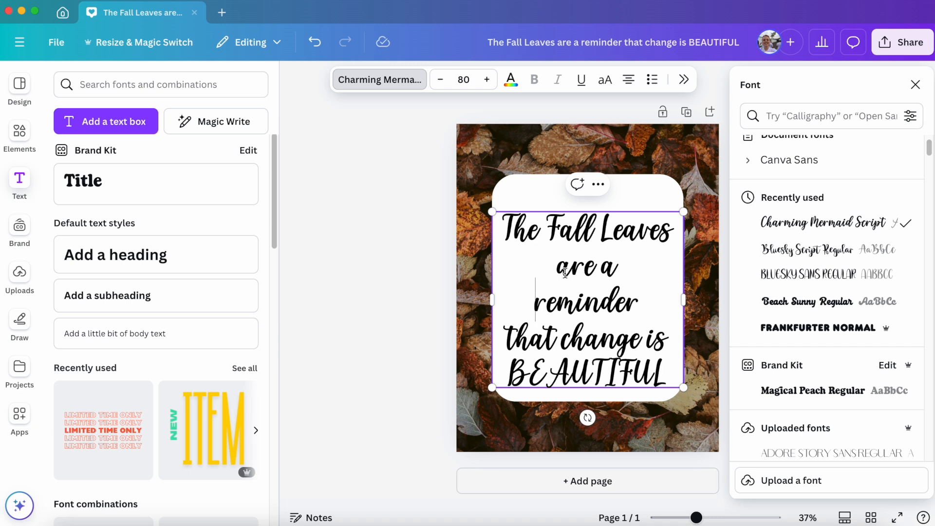
key("BackSpace")
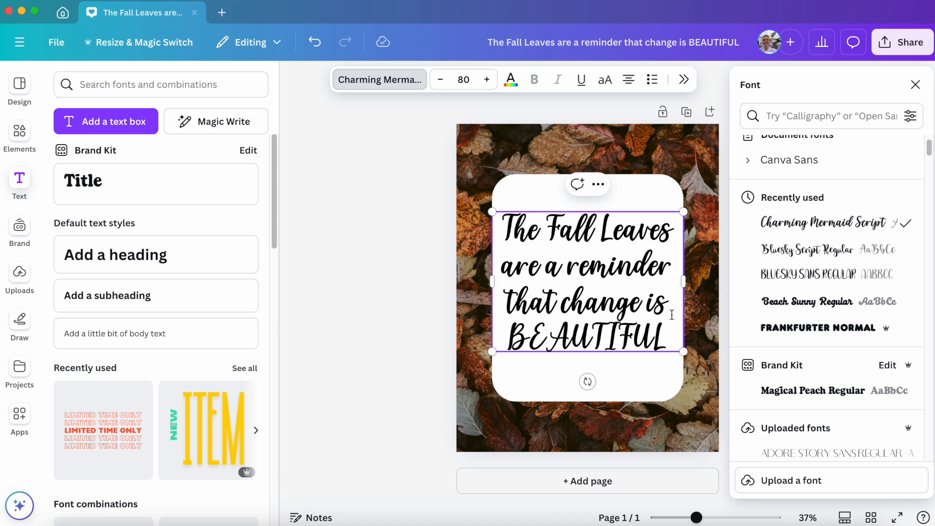
Put "change is" on its own line and enlarge the text box past both sides of the white box, to about font size 86.6.
left_click(561, 298)
key("Return")
left_click_drag(683, 300, 698, 304)
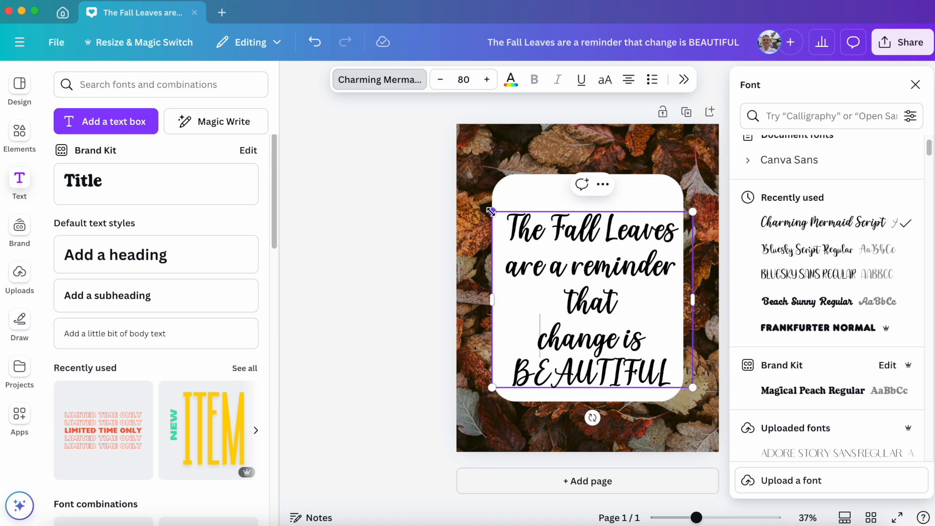
left_click_drag(493, 212, 477, 194)
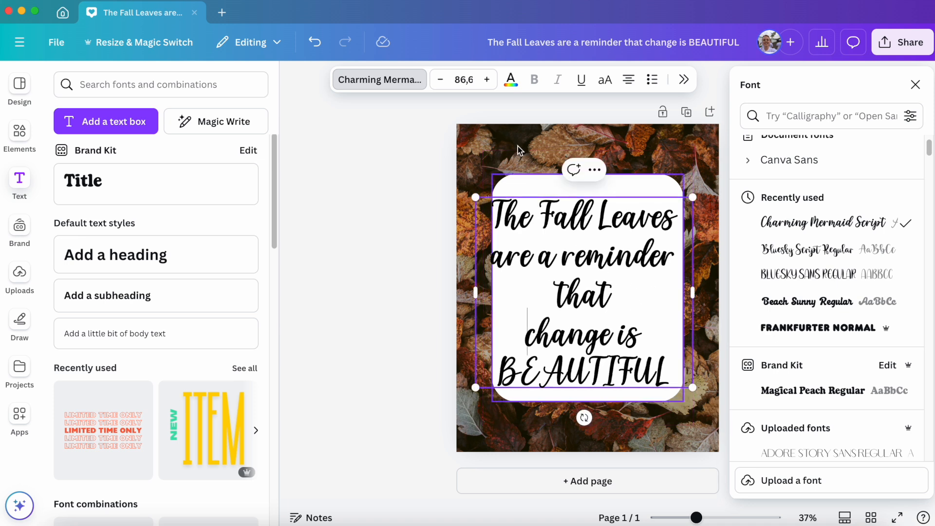
Set the font size of all lines of the quote to 70.
left_click(471, 80)
type("70")
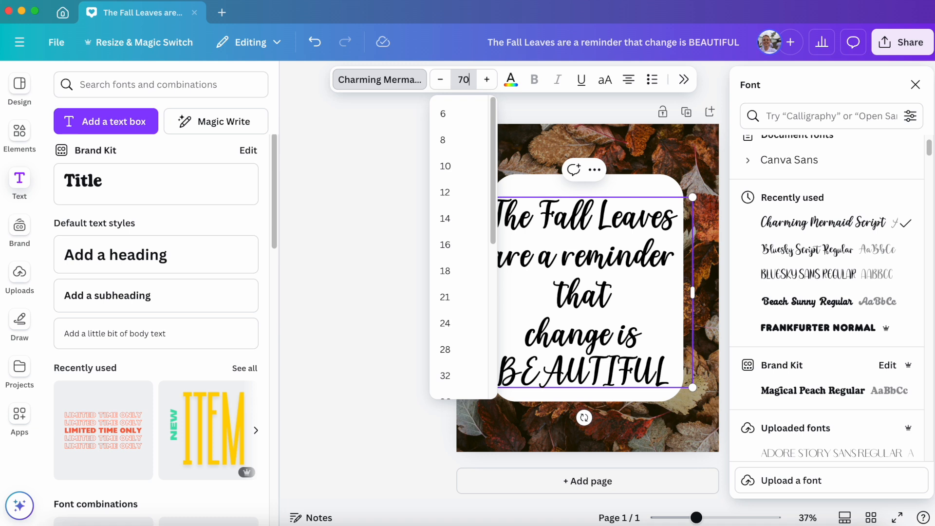
key("Return")
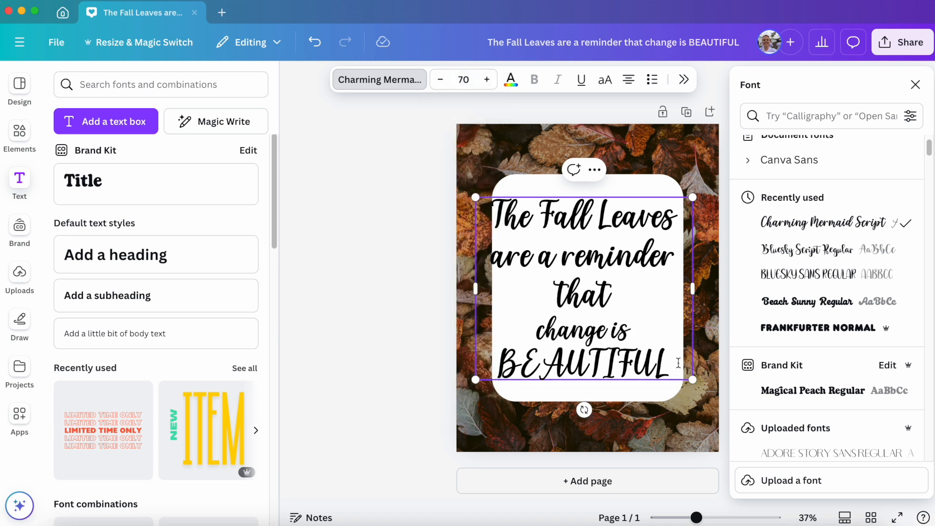
left_click_drag(678, 363, 493, 207)
left_click(504, 221)
triple_click(505, 222)
left_click(606, 355)
left_click_drag(672, 366, 497, 207)
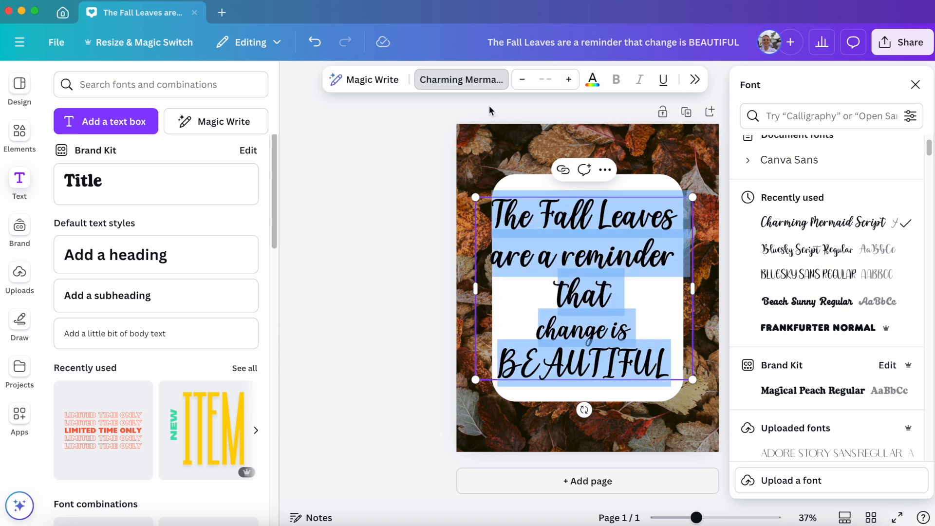
left_click(545, 79)
type("70")
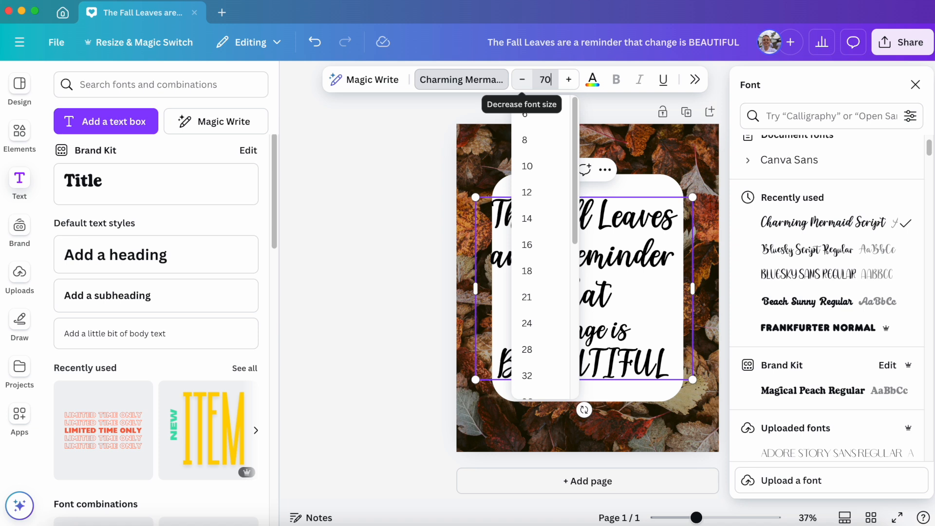
key("Return")
Narrow the text box to fit inside the white box and rearrange its second and third lines as "are a" and "reminder that".
left_click_drag(475, 276, 499, 275)
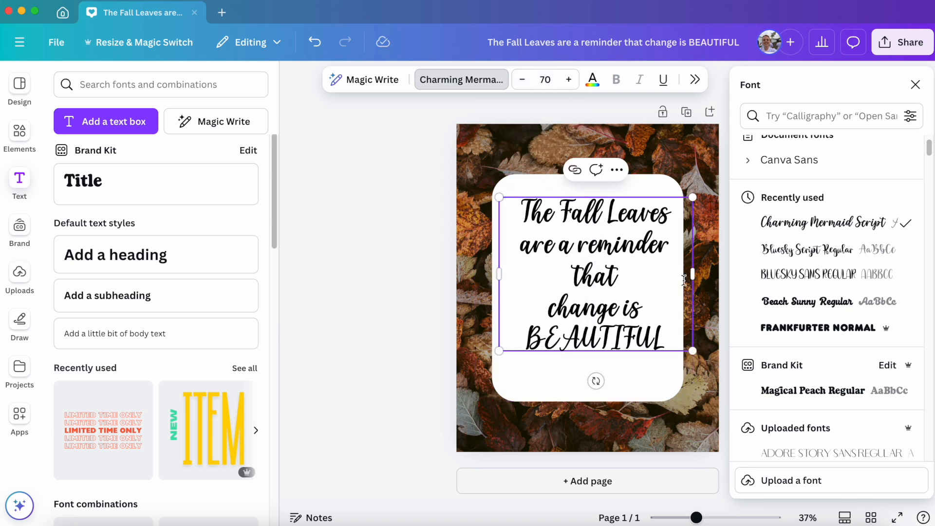
left_click_drag(693, 275, 633, 292)
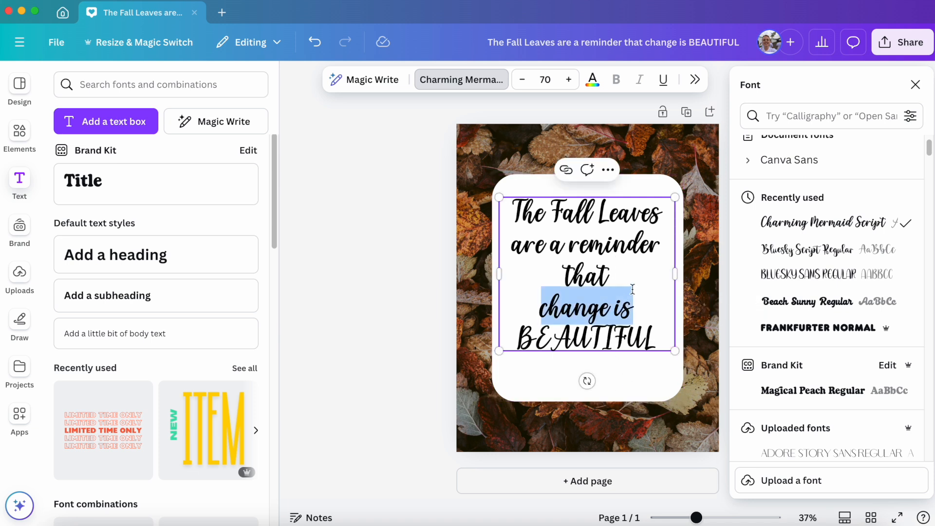
left_click(648, 268)
key("Return")
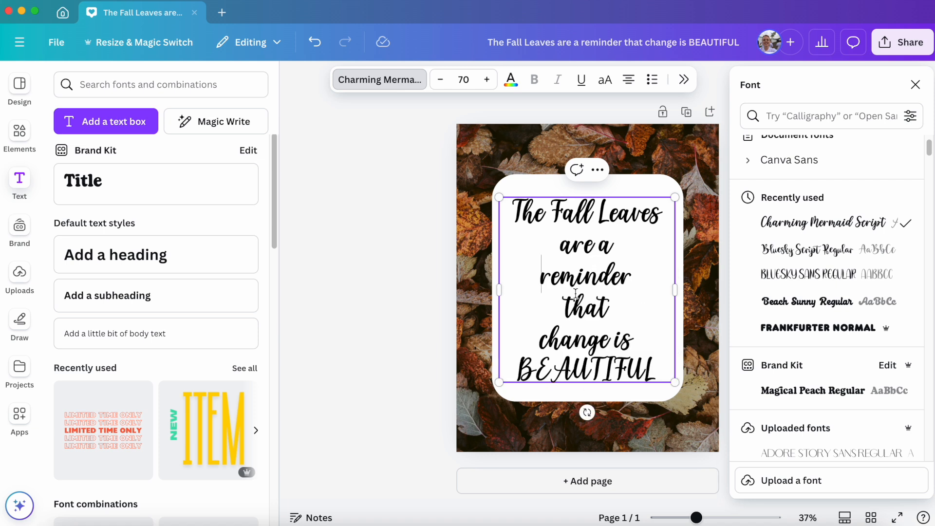
left_click(563, 301)
key("BackSpace")
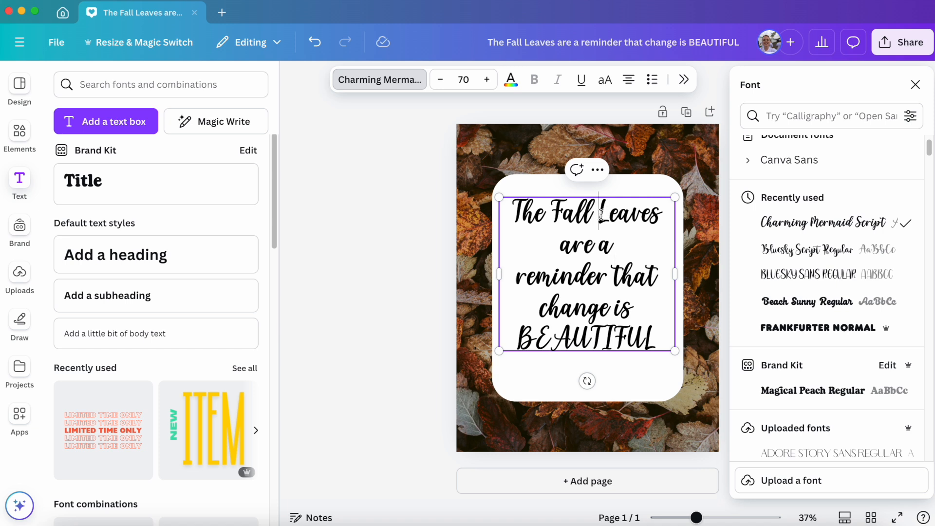
Scale the quote up to font size 72 and rewrite its last word in lowercase as "beautiful".
left_click_drag(675, 351, 679, 369)
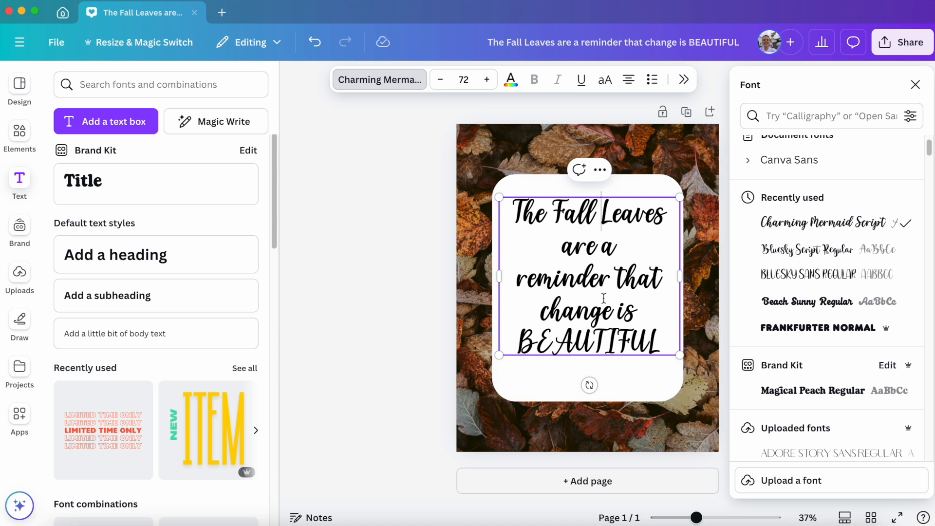
left_click_drag(662, 341, 518, 336)
type("beautiful")
key("Escape")
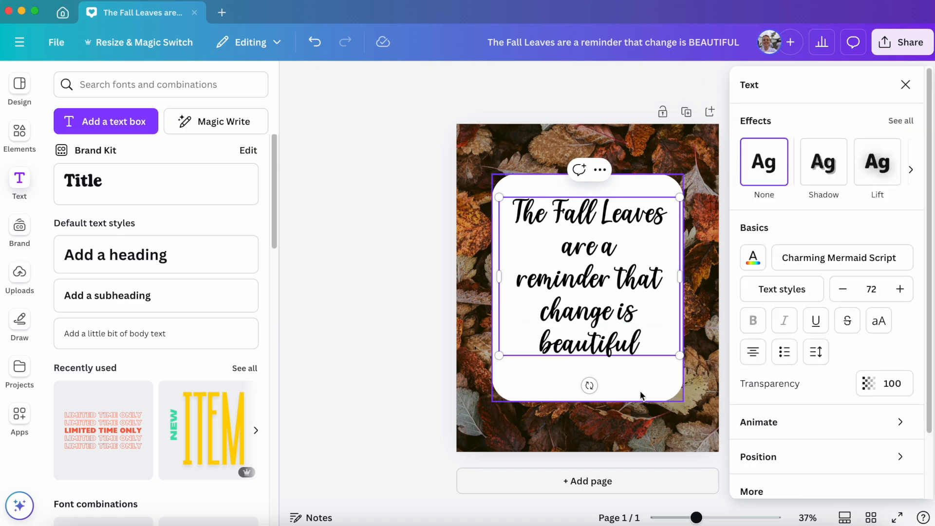
Align the quote text box to the horizontal center and vertical middle of the page.
left_click(639, 376)
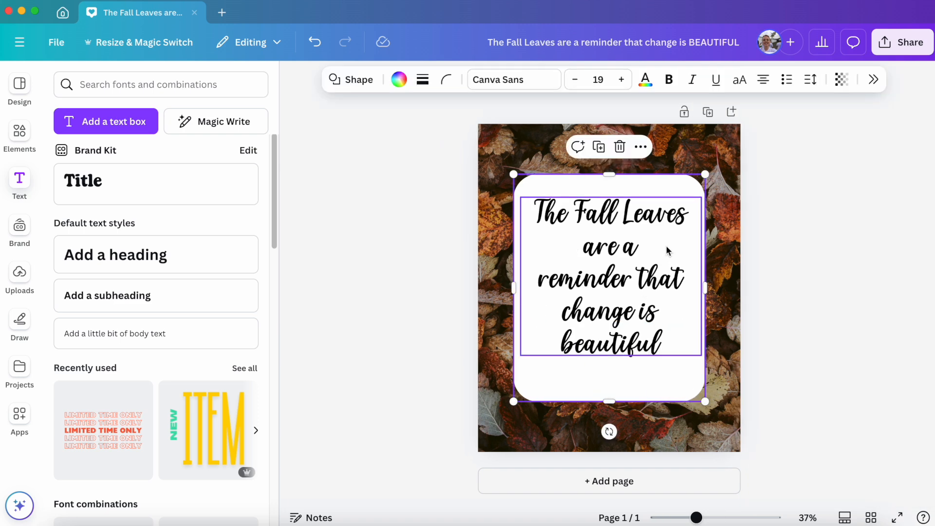
right_click(635, 283)
mouse_move(679, 330)
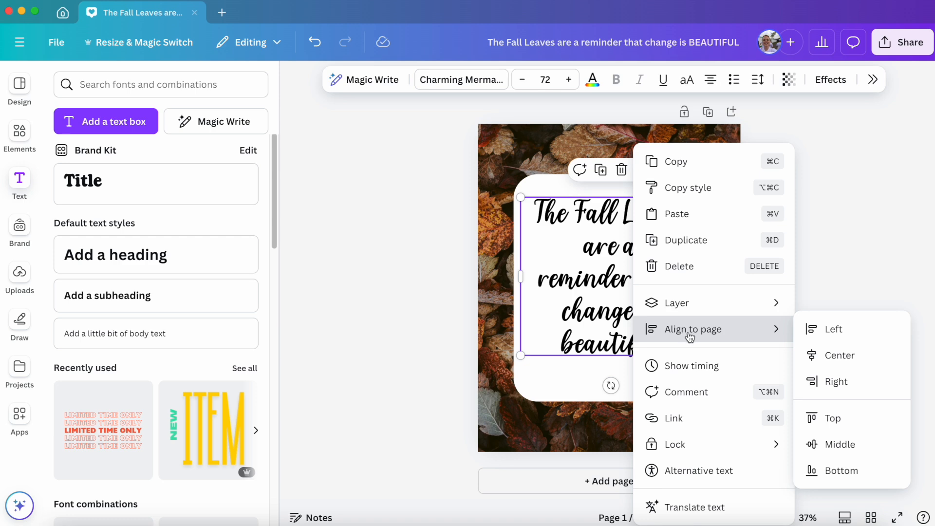
left_click(823, 361)
right_click(591, 286)
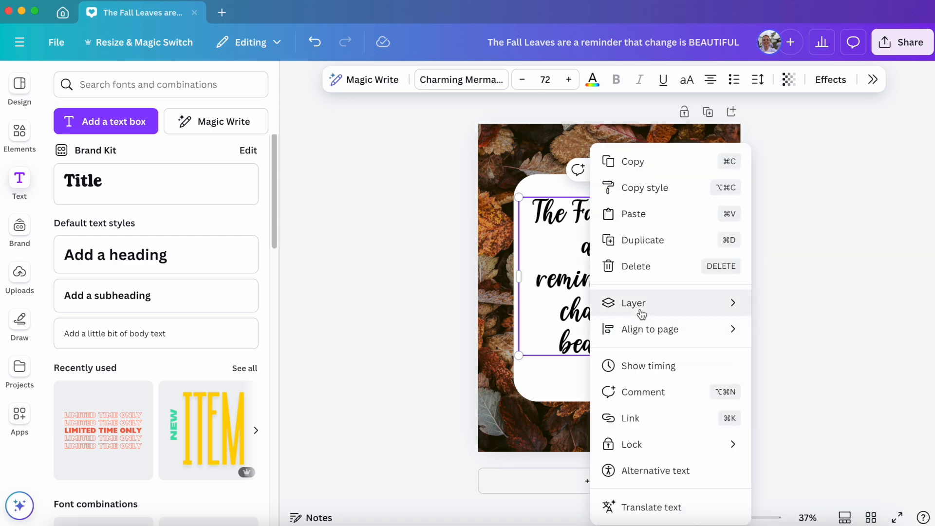
mouse_move(740, 342)
left_click(795, 441)
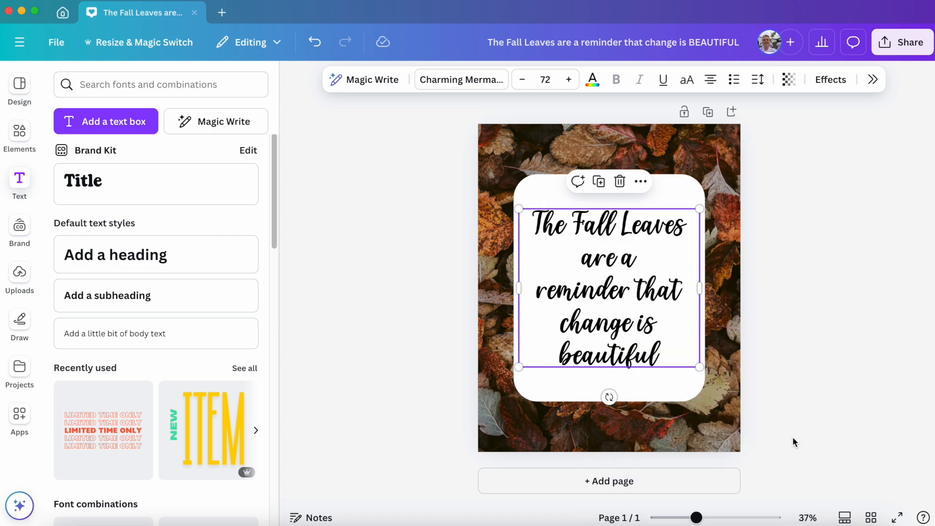
left_click(803, 385)
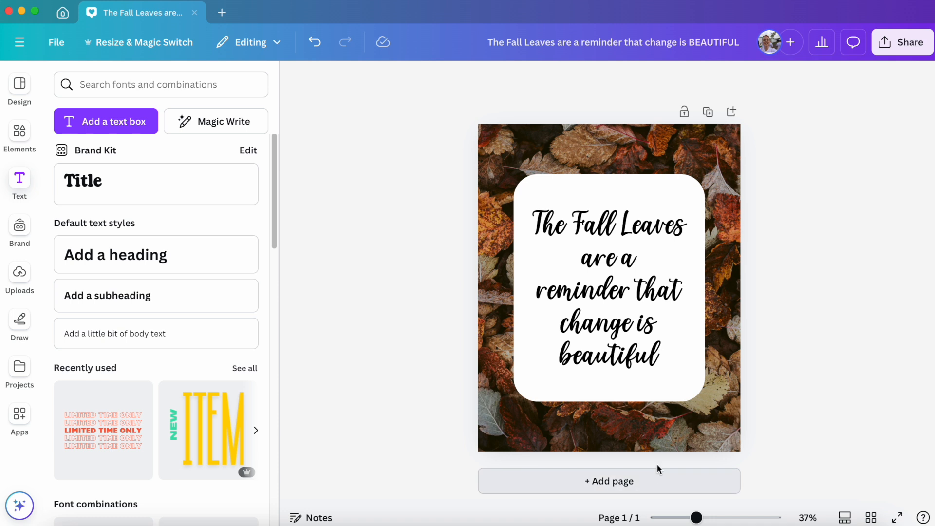
Recolor the whole quote with the orange-brown photo color #995828.
left_click(632, 315)
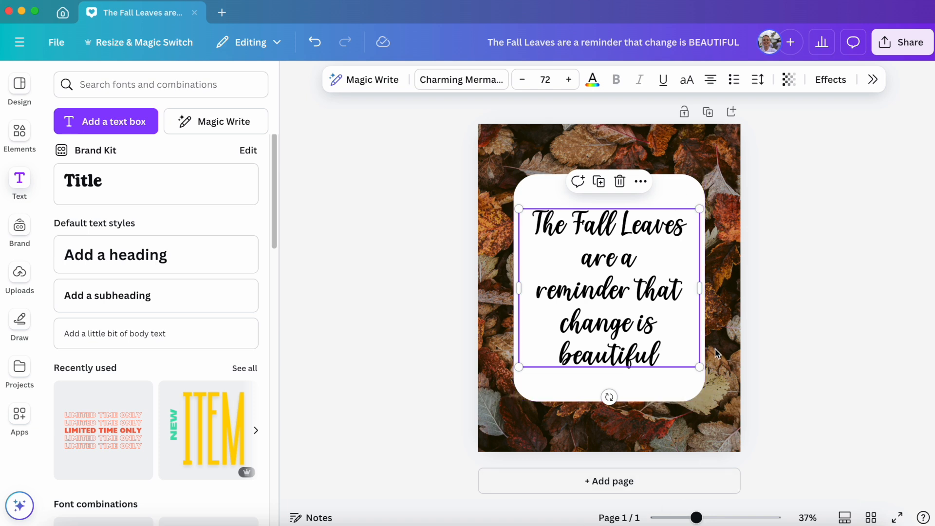
left_click(601, 84)
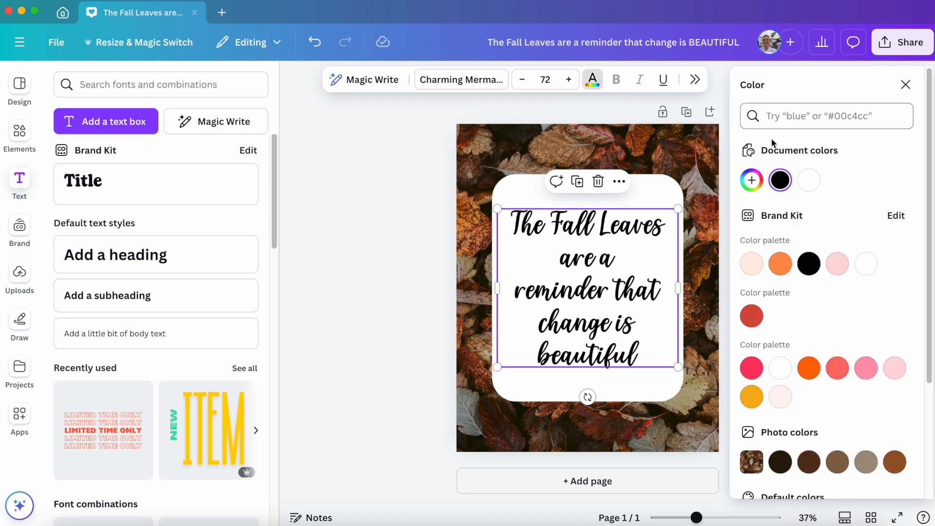
scroll(847, 337, "down", 1)
scroll(852, 346, "down", 5)
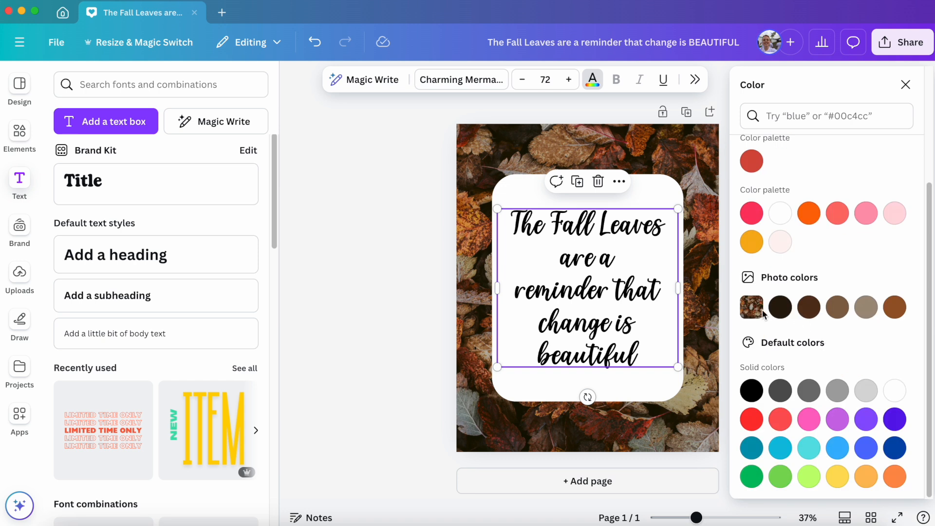
left_click(772, 313)
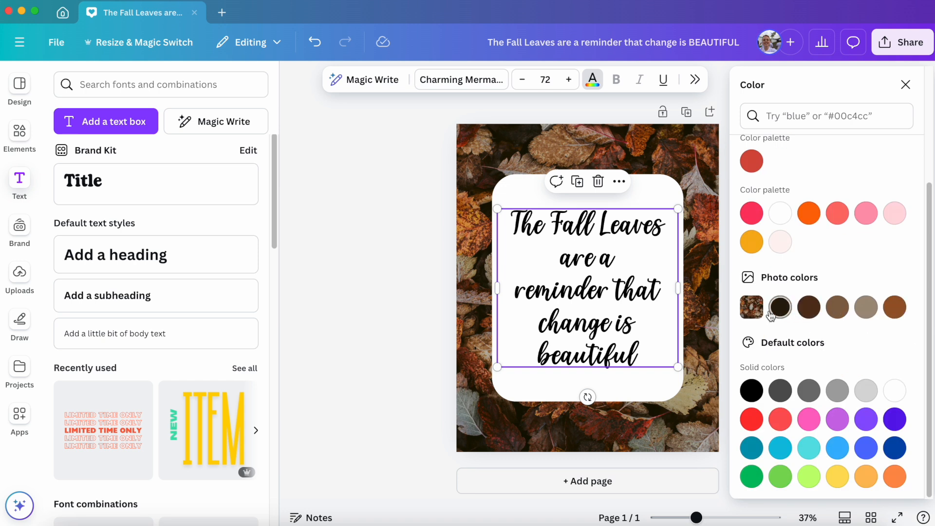
left_click(892, 312)
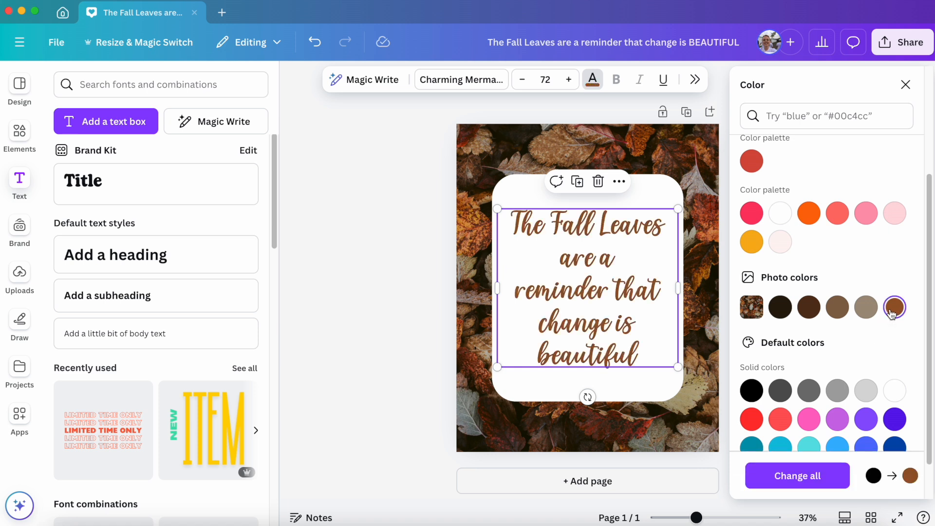
left_click(390, 405)
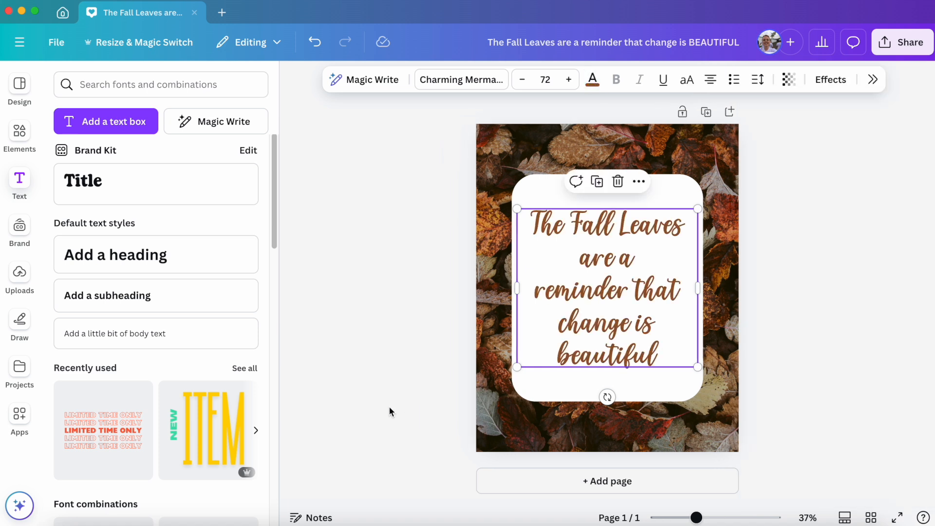
left_click(393, 402)
Change the quote's text color to the dark brown photo color #573219 and deselect the text.
left_click(685, 326)
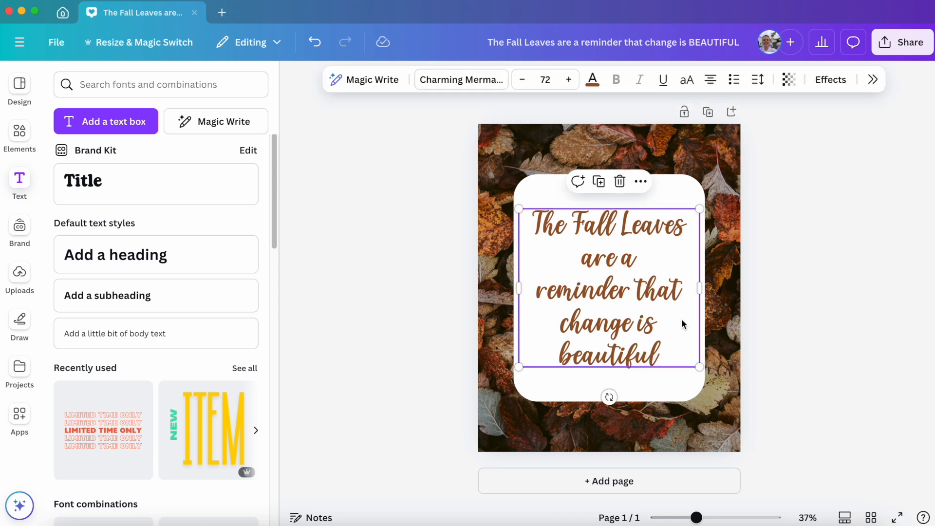
left_click(593, 79)
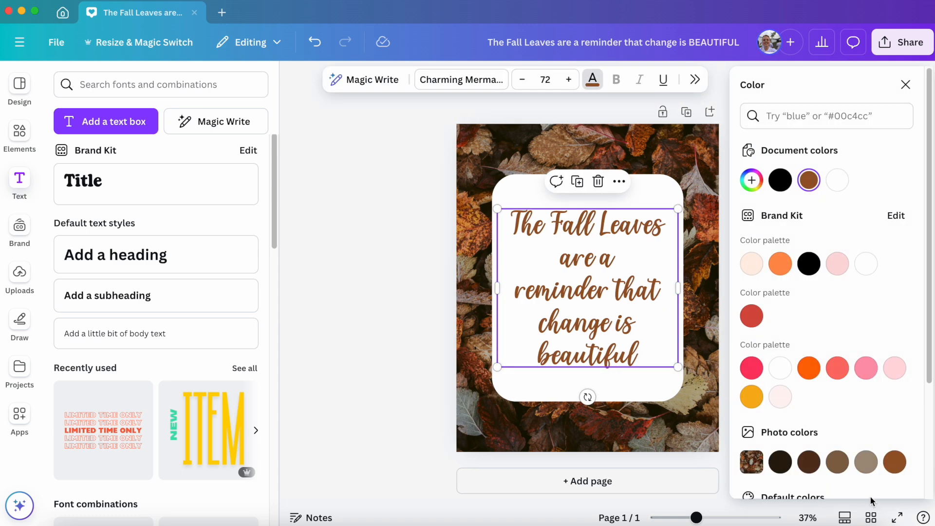
left_click(809, 462)
left_click(393, 384)
left_click(396, 385)
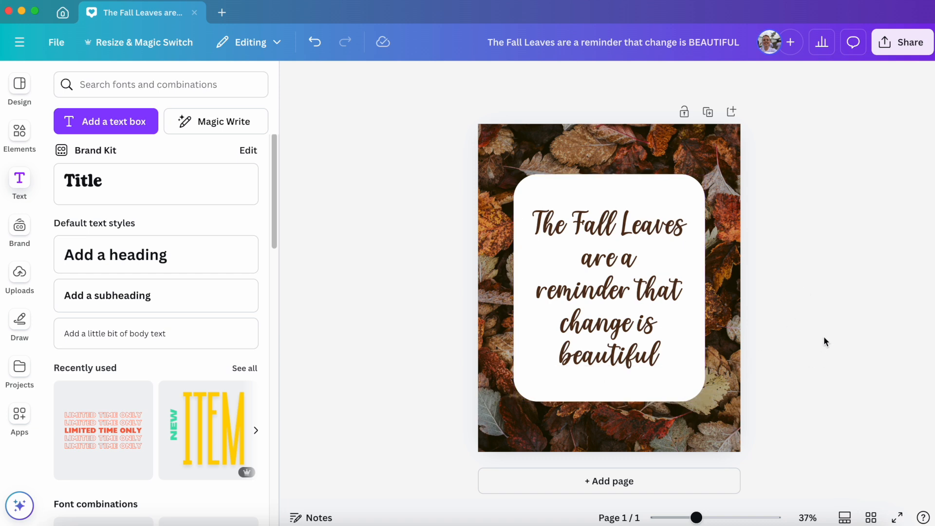
Open the design's download settings and choose PNG as the file type.
left_click(901, 52)
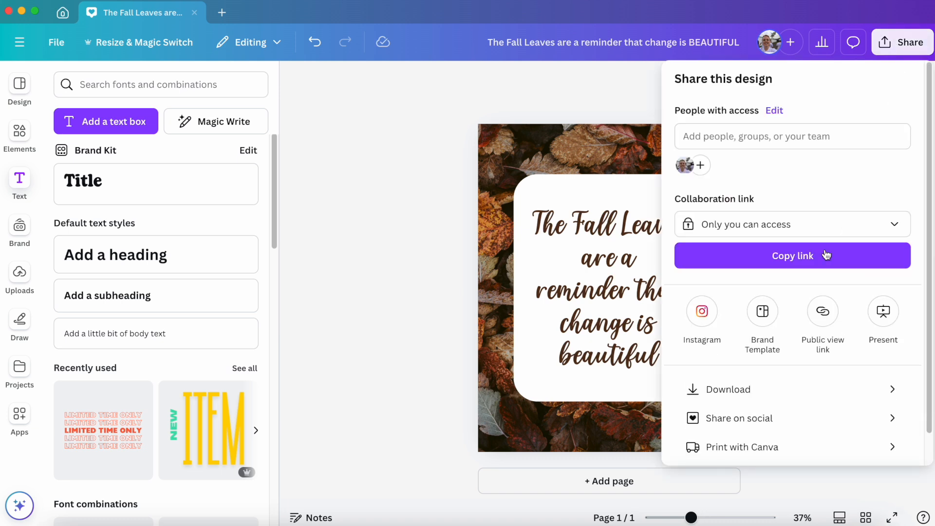
left_click(703, 389)
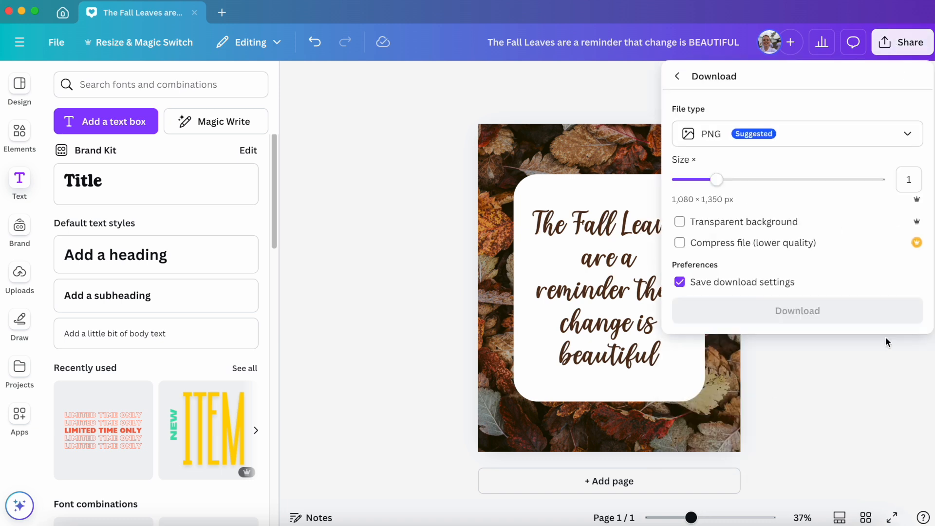
left_click(708, 143)
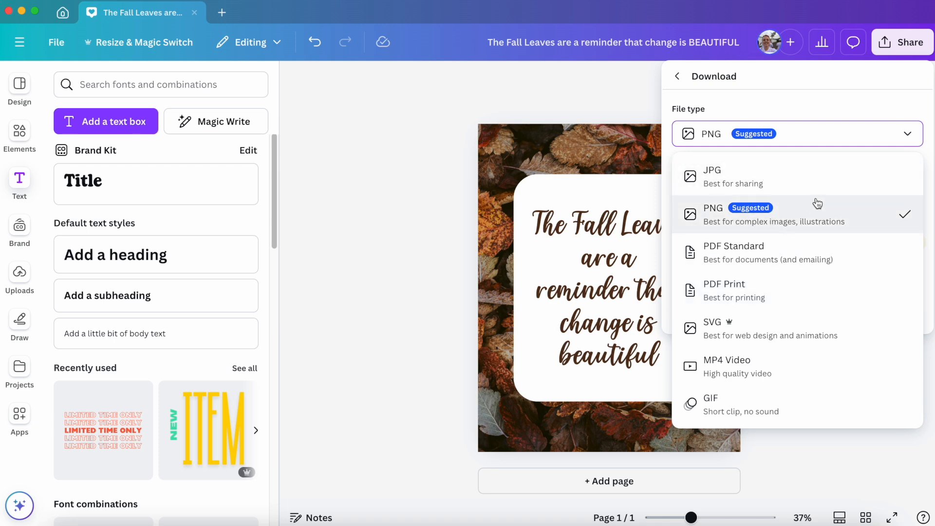
left_click(852, 222)
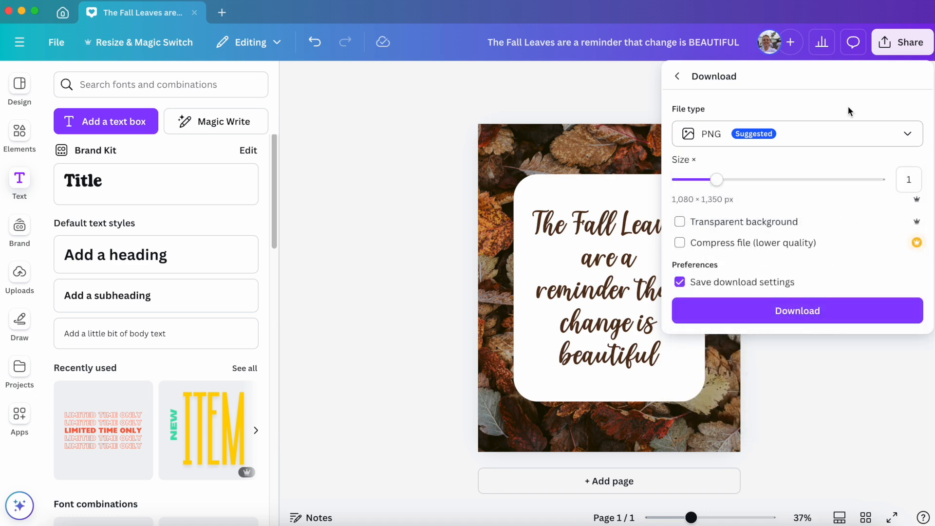